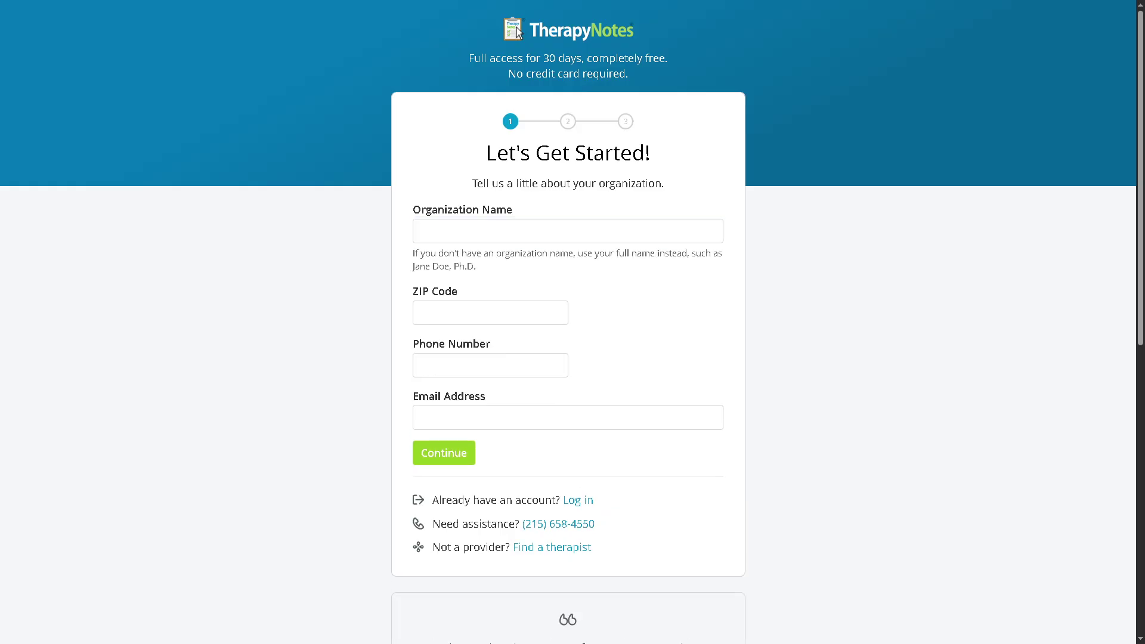
Sign up for the free trial and accept the Terms to reach the account home page
click(124, 327)
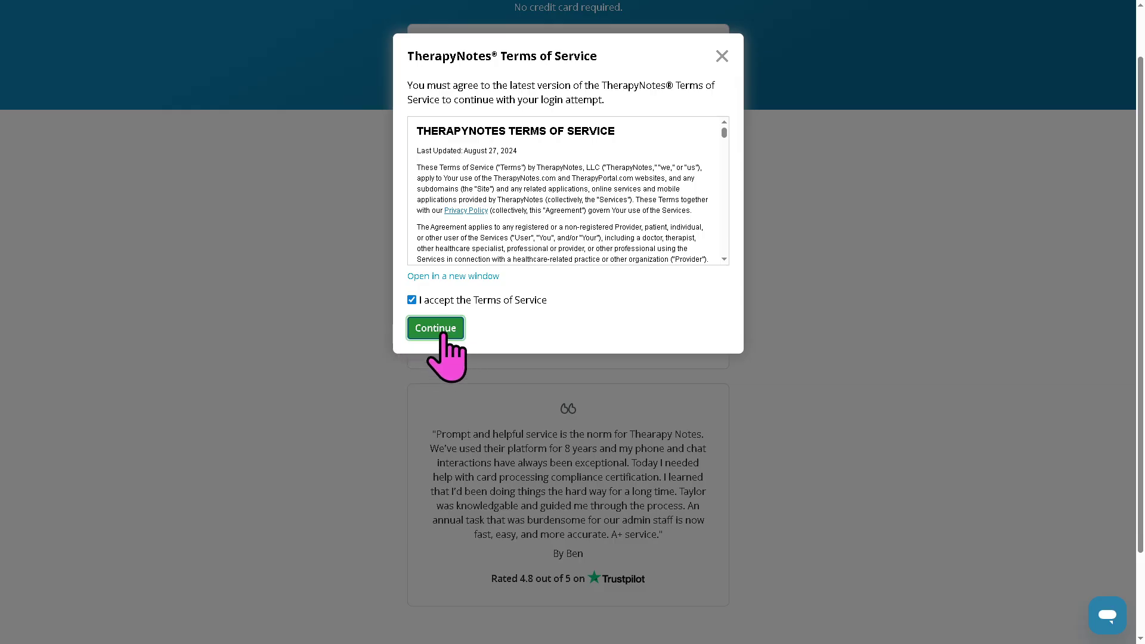
click(441, 329)
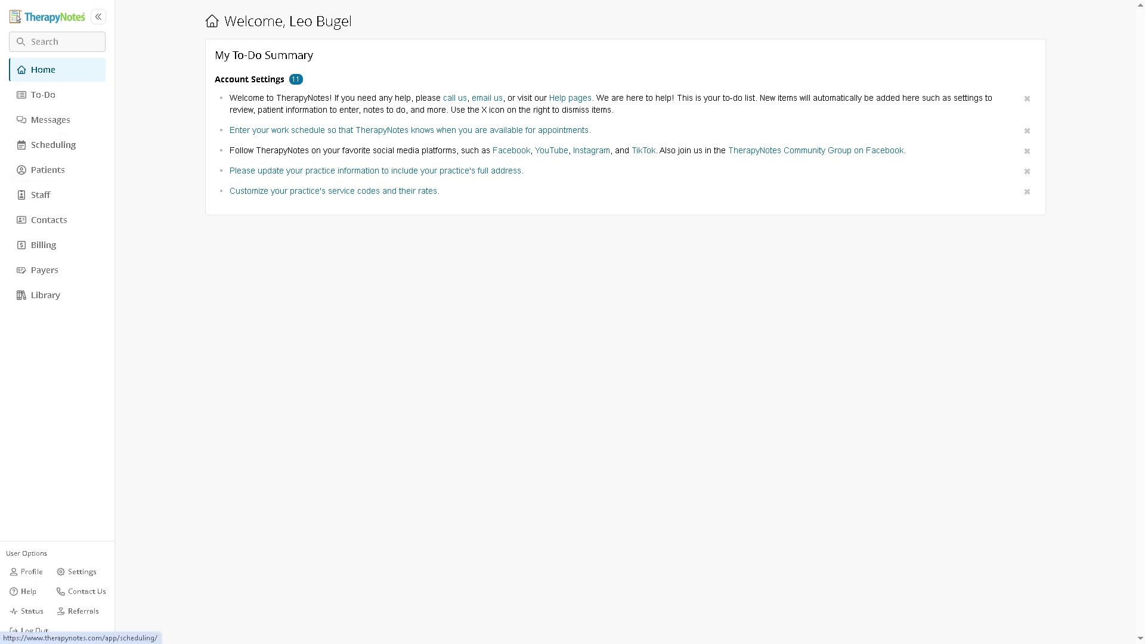
Clear a stray text selection, reload Home, and open the To-Do List of account settings items
drag(38, 69, 60, 296)
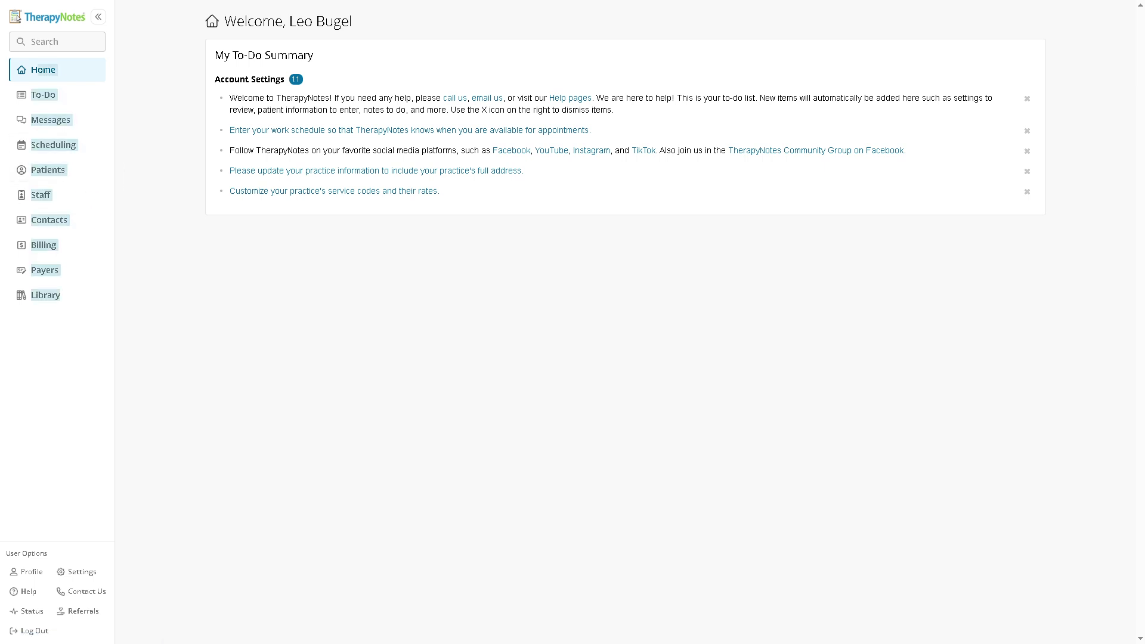
click(261, 250)
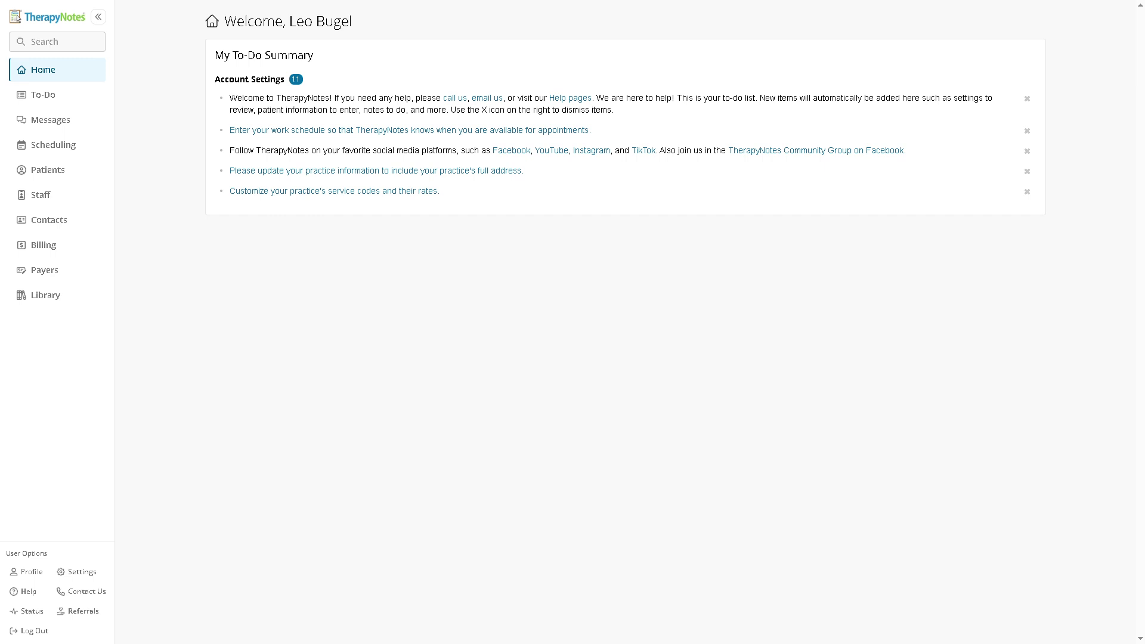
click(34, 76)
click(48, 95)
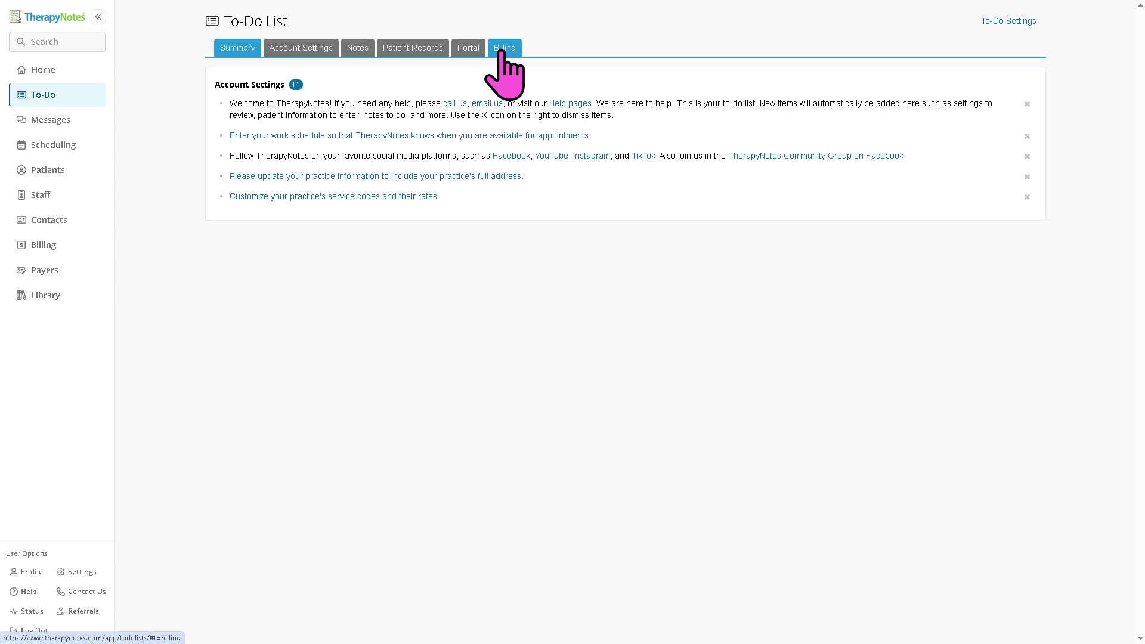
Review the Account Settings, Notes and Patient Records to-do tabs, then view the empty Messages inbox
click(300, 49)
click(362, 50)
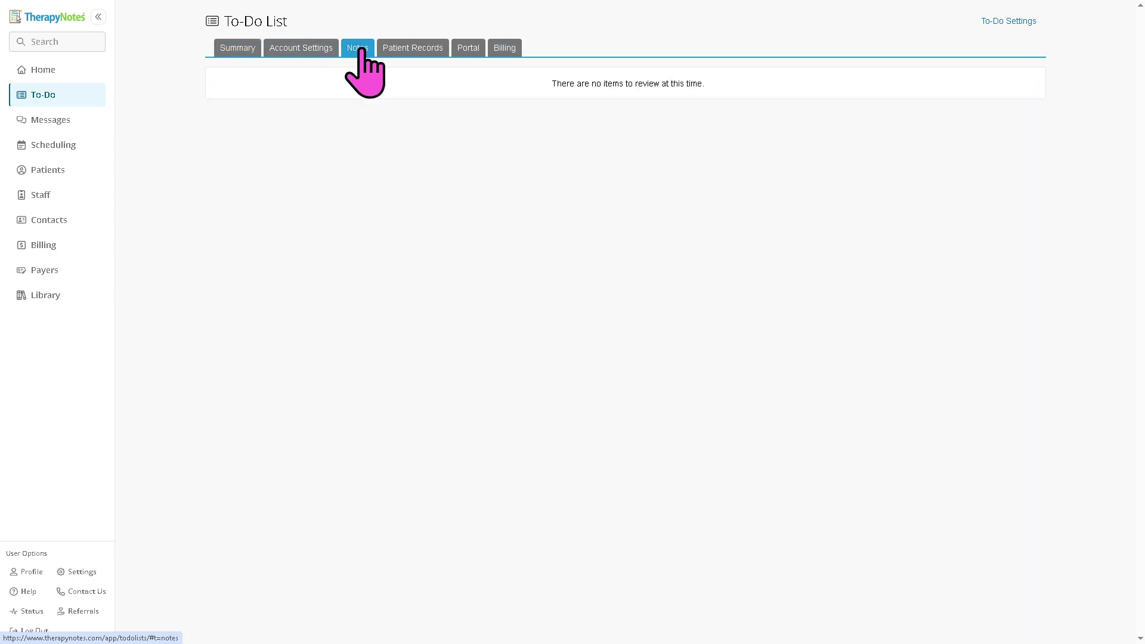
click(397, 51)
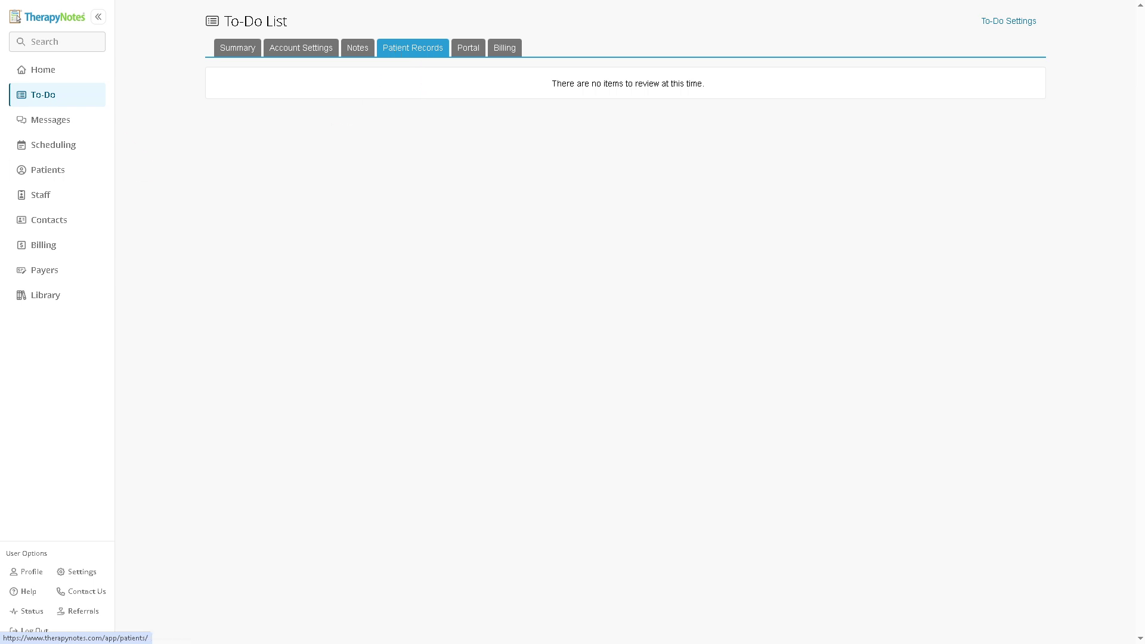
click(50, 120)
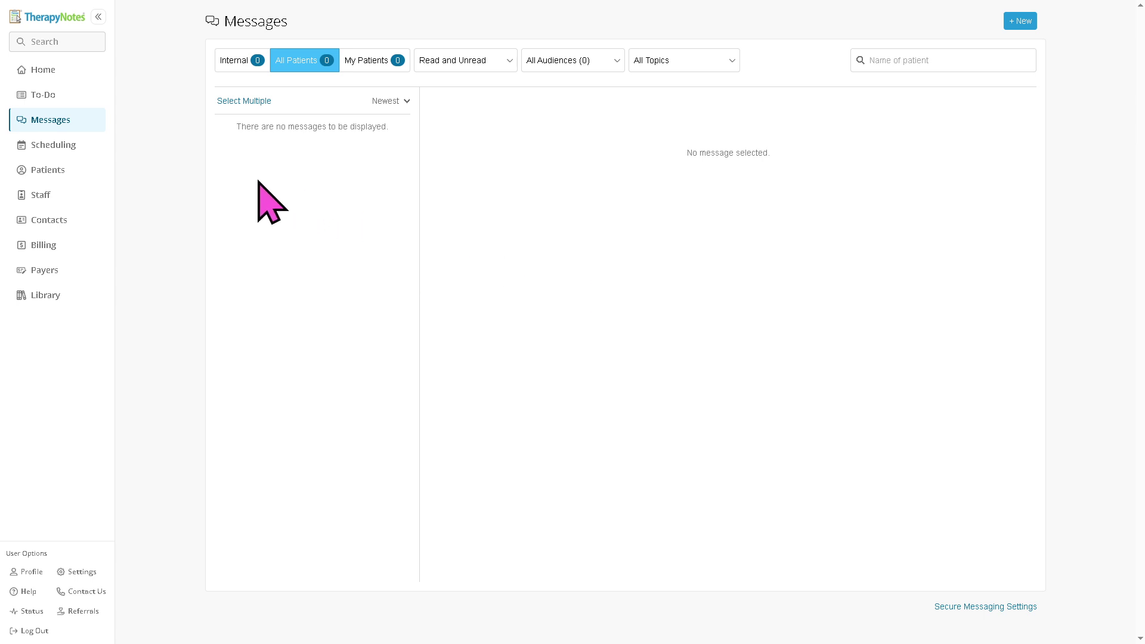
Browse the Scheduling agenda, Patients, Staff and Contacts pages, ending on the Billing overview
click(66, 149)
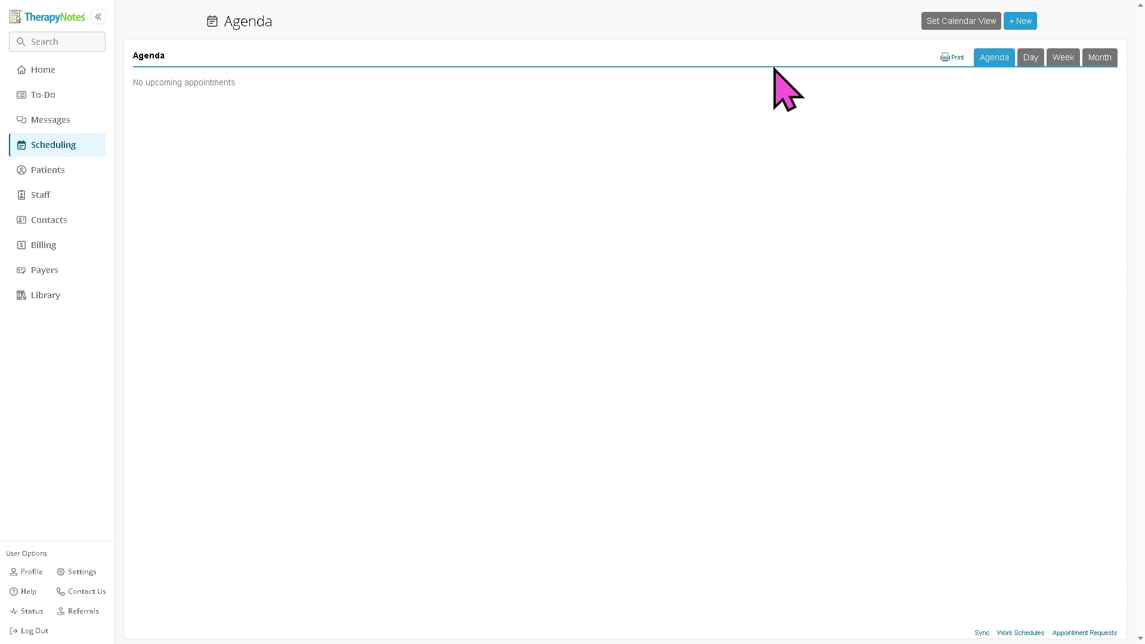
click(48, 170)
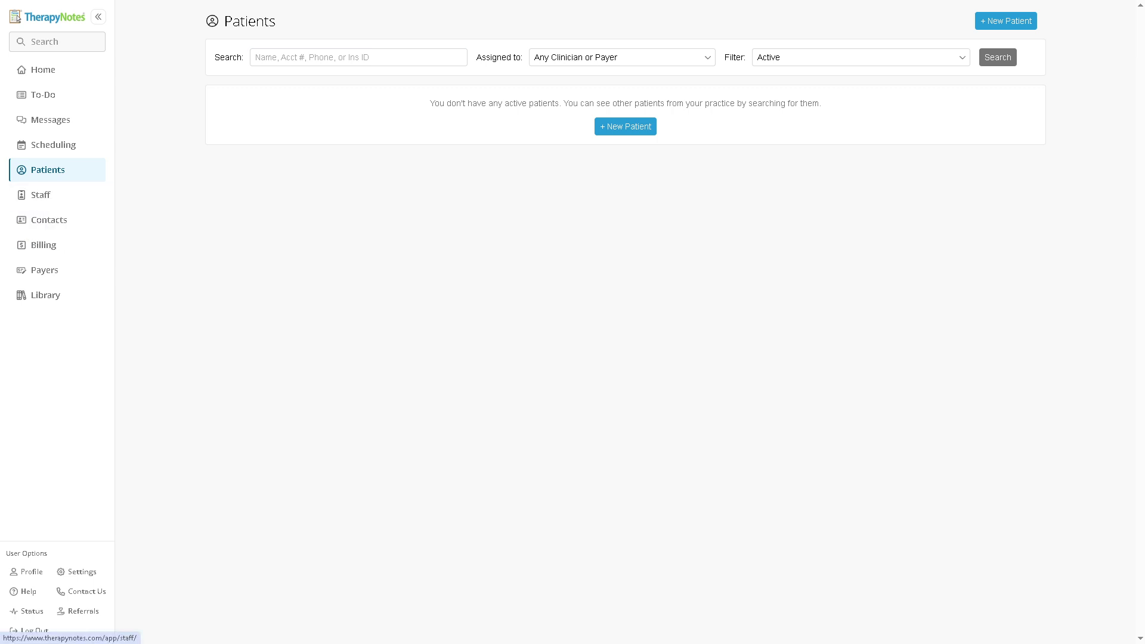
click(42, 197)
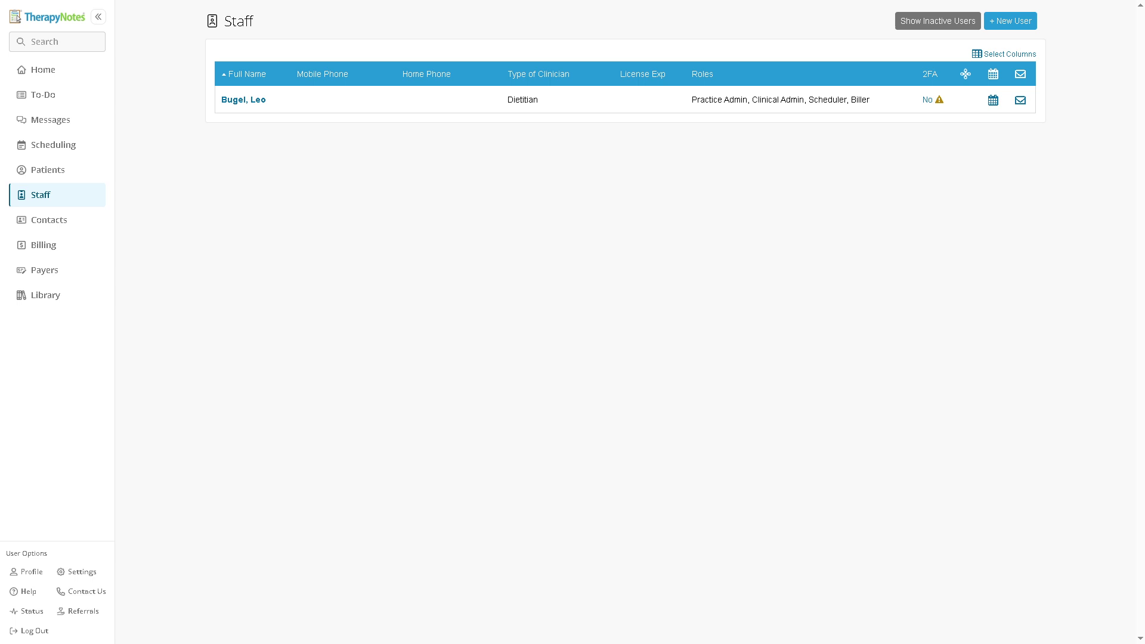
click(24, 221)
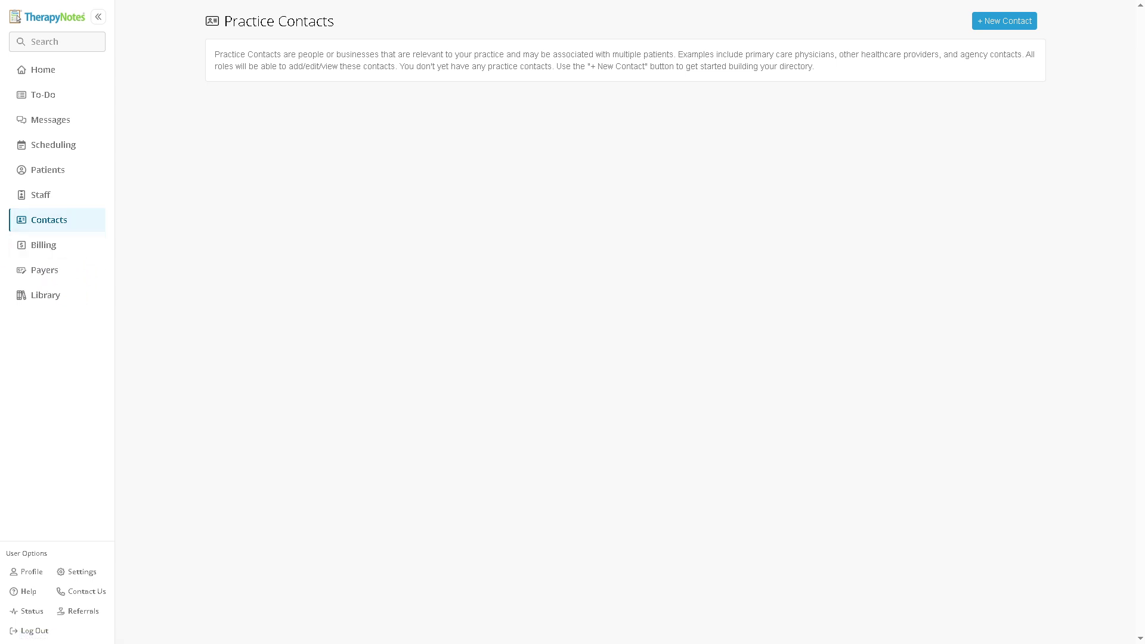
click(44, 245)
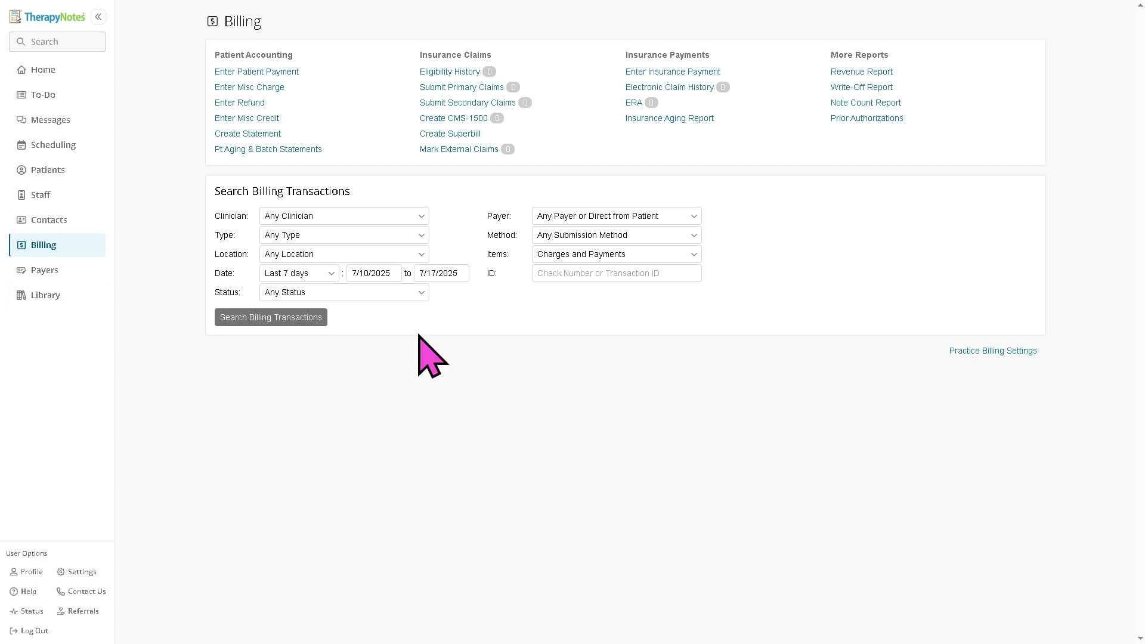
click(268, 71)
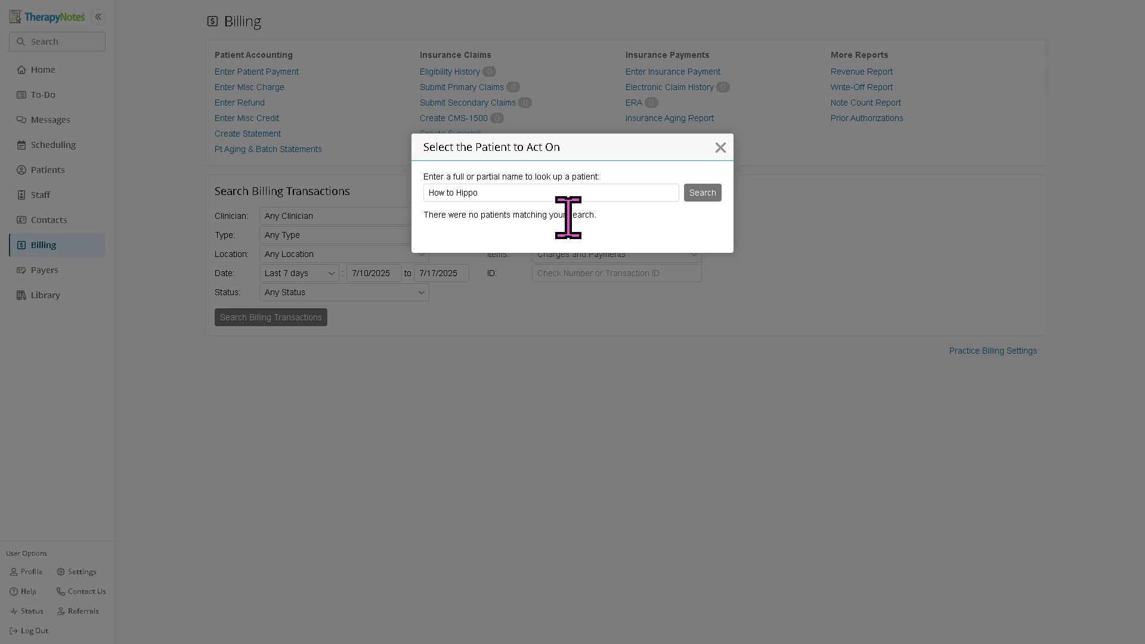
click(599, 197)
key(ctrl+a)
text(Joh)
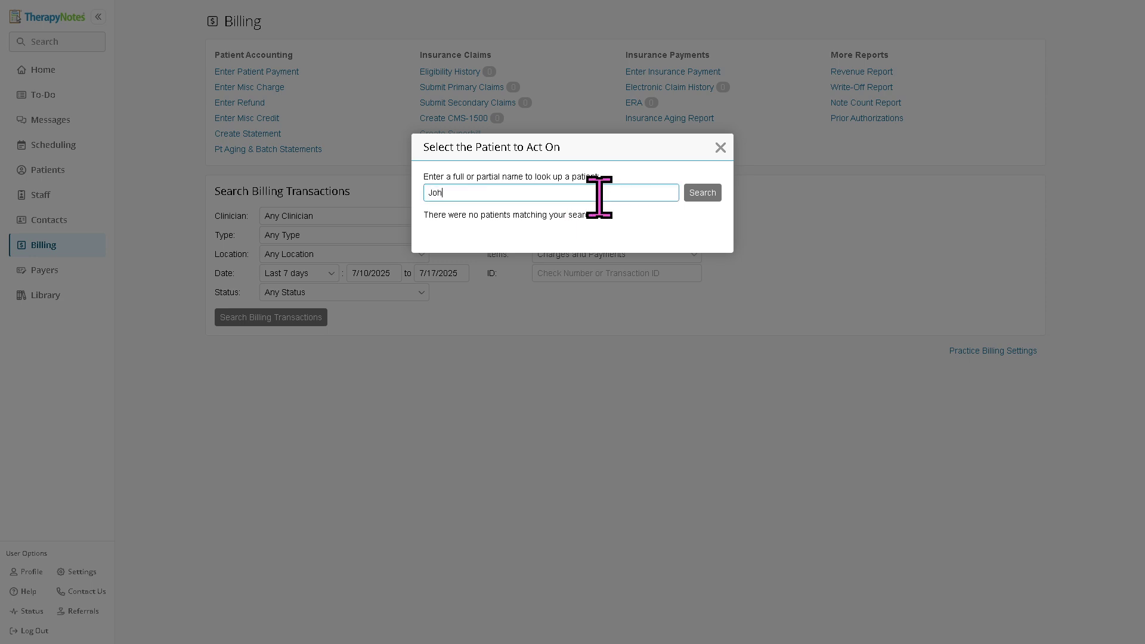
text(n)
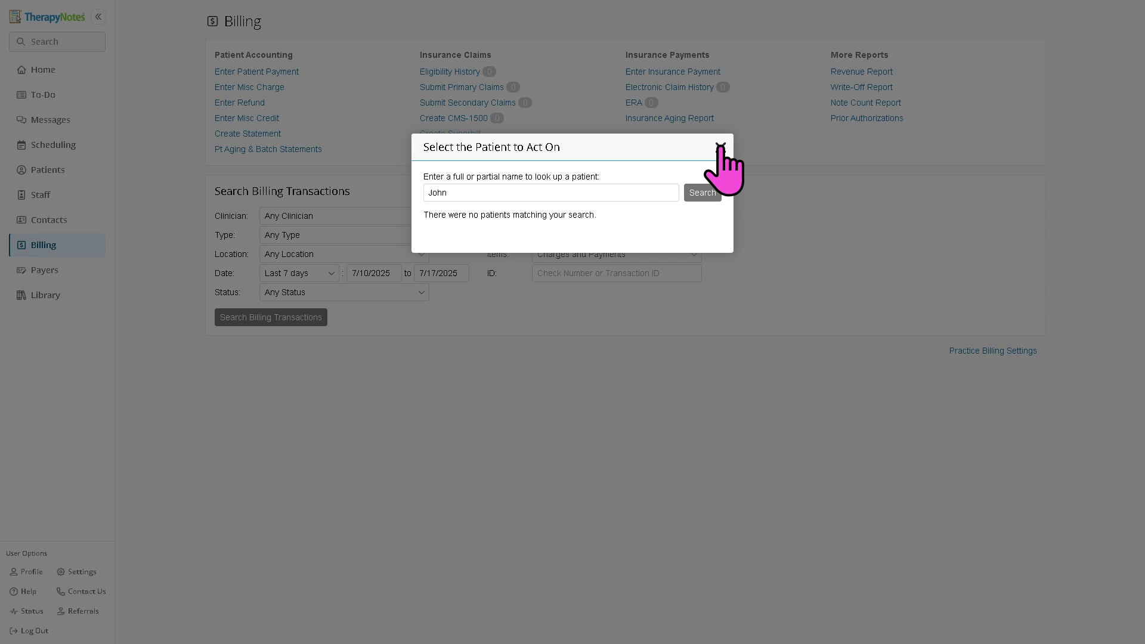
click(720, 148)
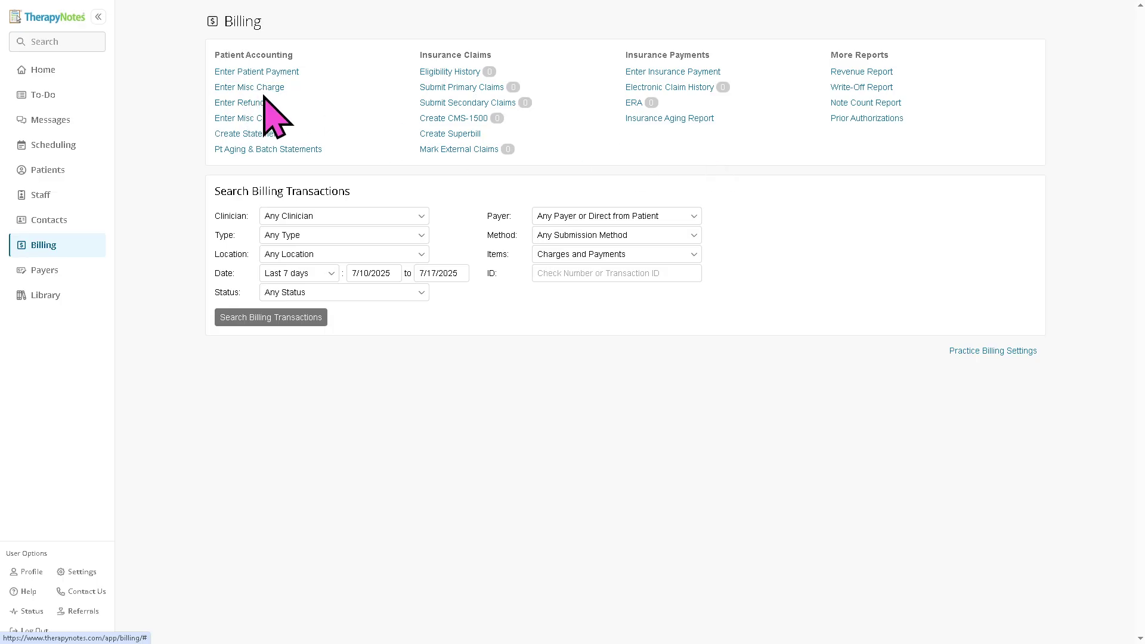
click(267, 90)
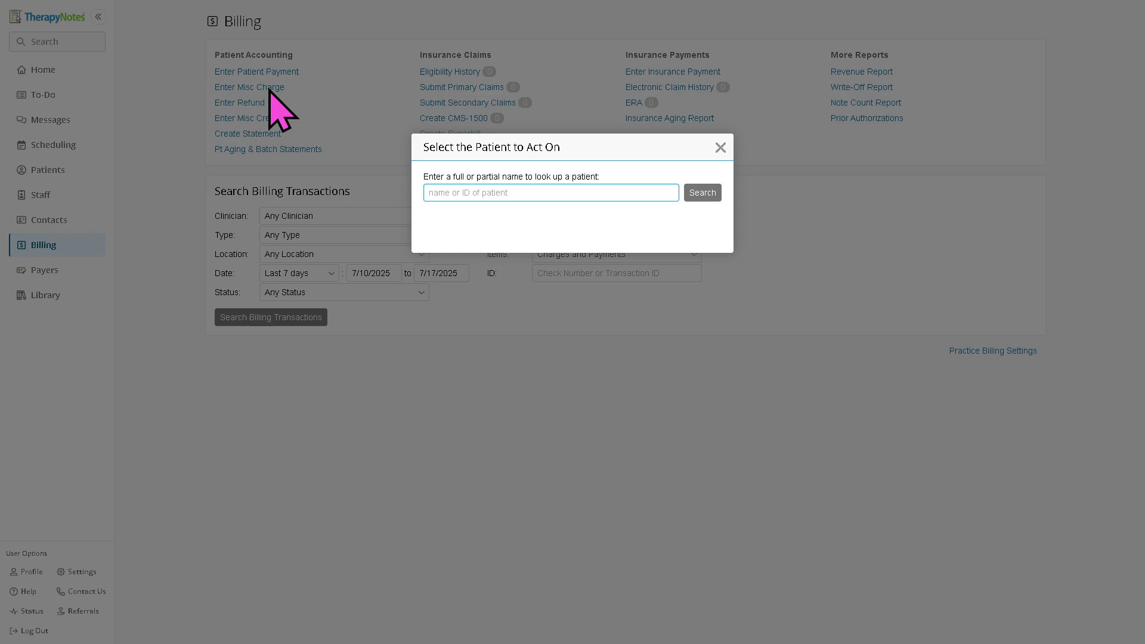
click(720, 147)
click(241, 103)
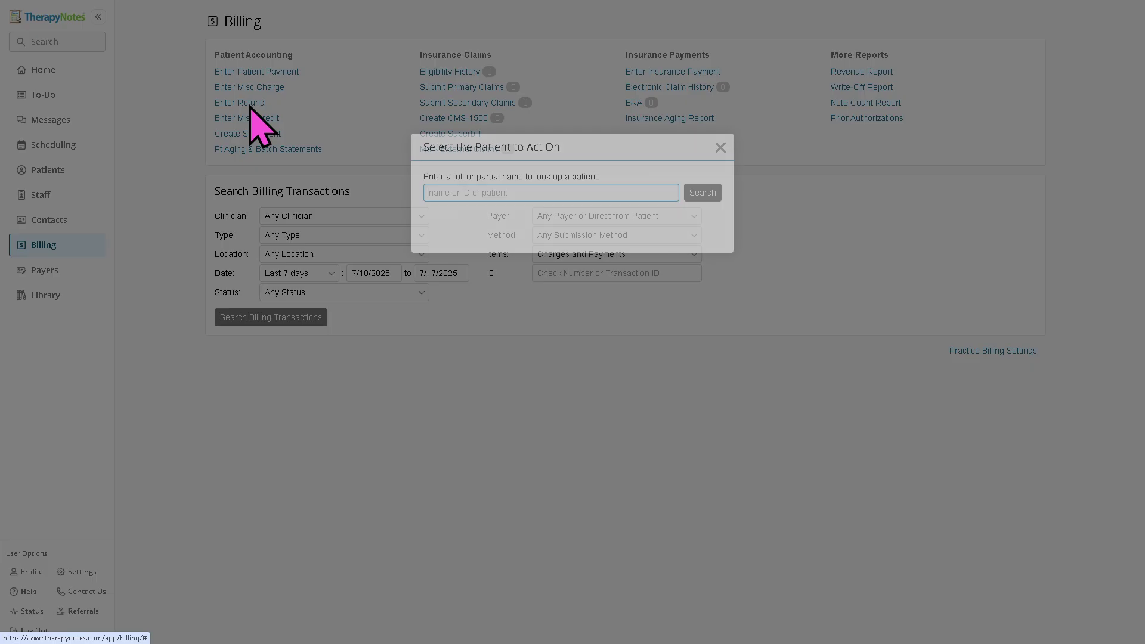
click(720, 148)
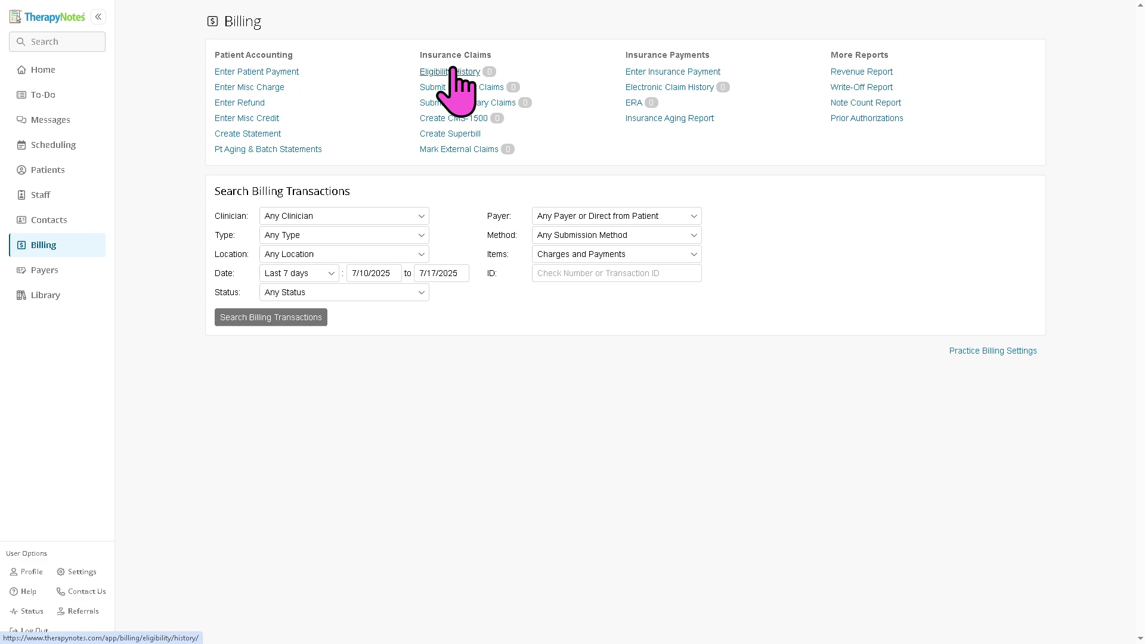
Abandon the patient statement lookup and open the Pt Aging & Batch Statements report
click(263, 134)
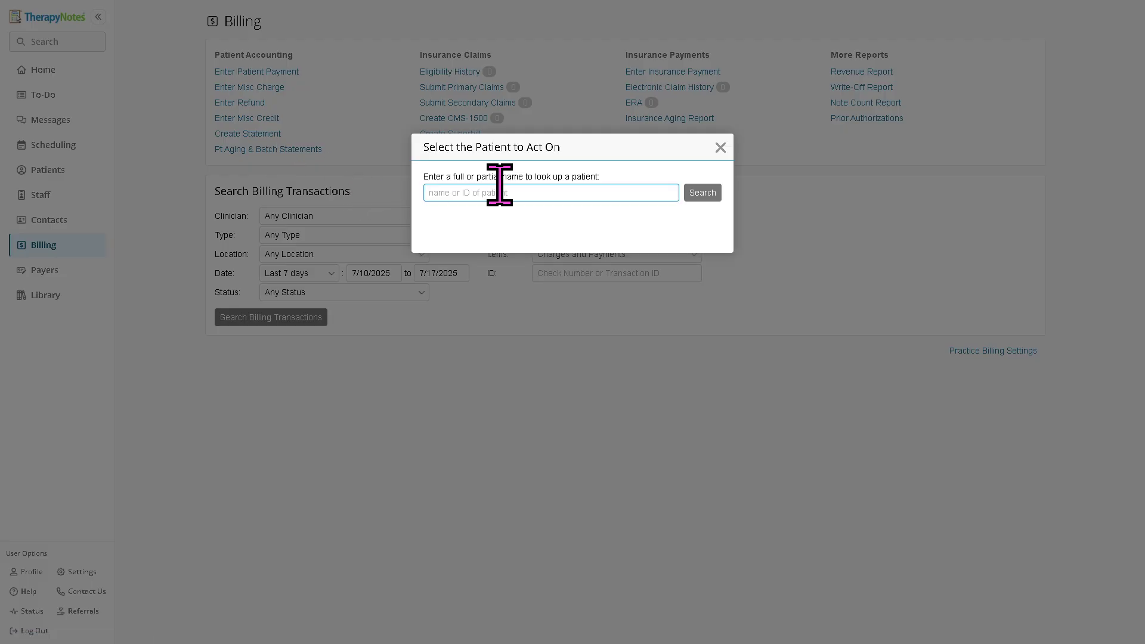
text(d)
click(720, 148)
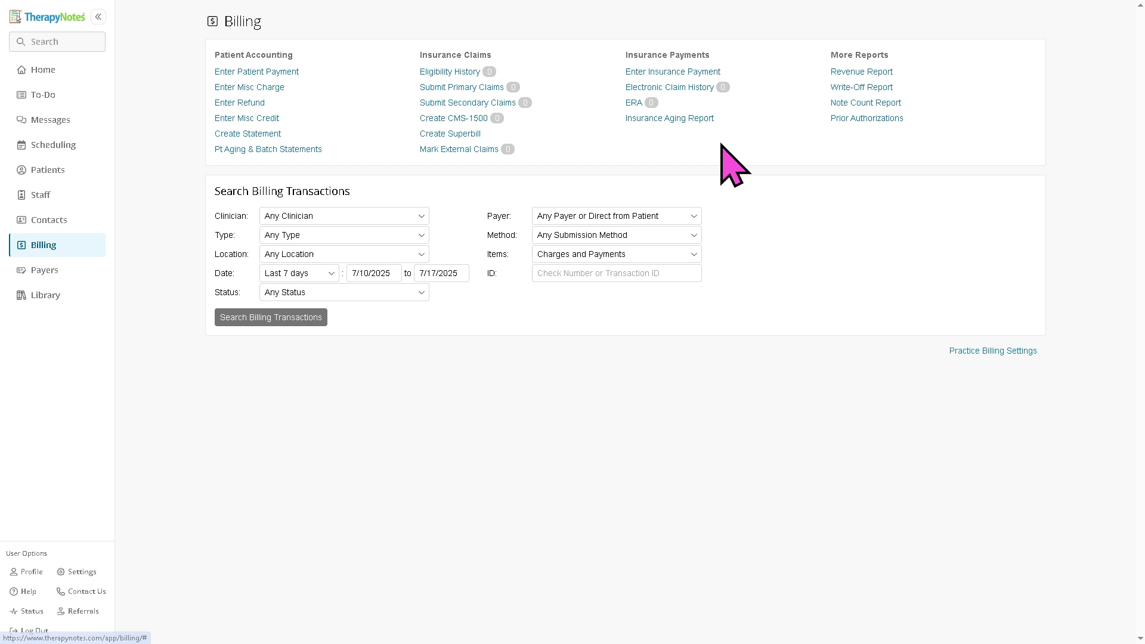
click(292, 149)
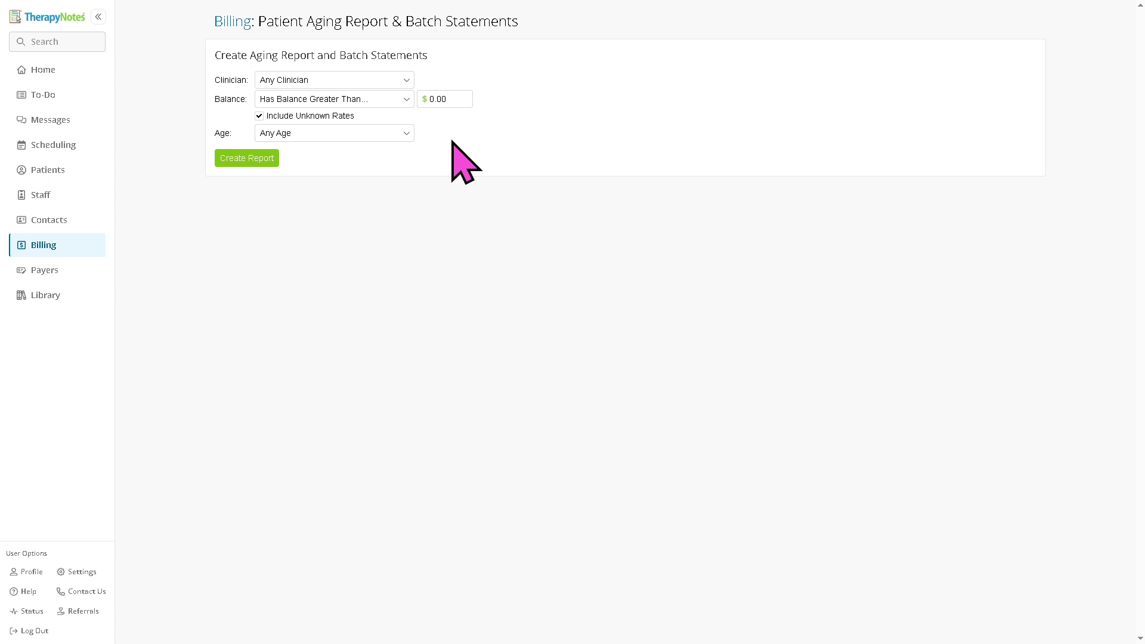
Leave Clinician, Balance and Age at their defaults and create the patient aging report
click(376, 81)
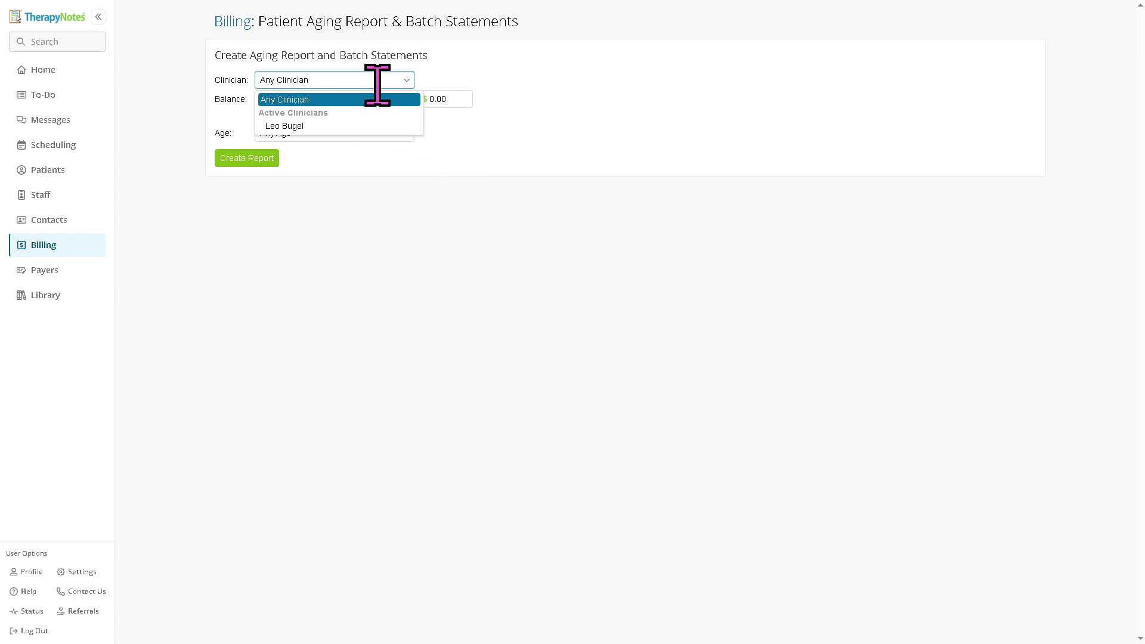
click(436, 168)
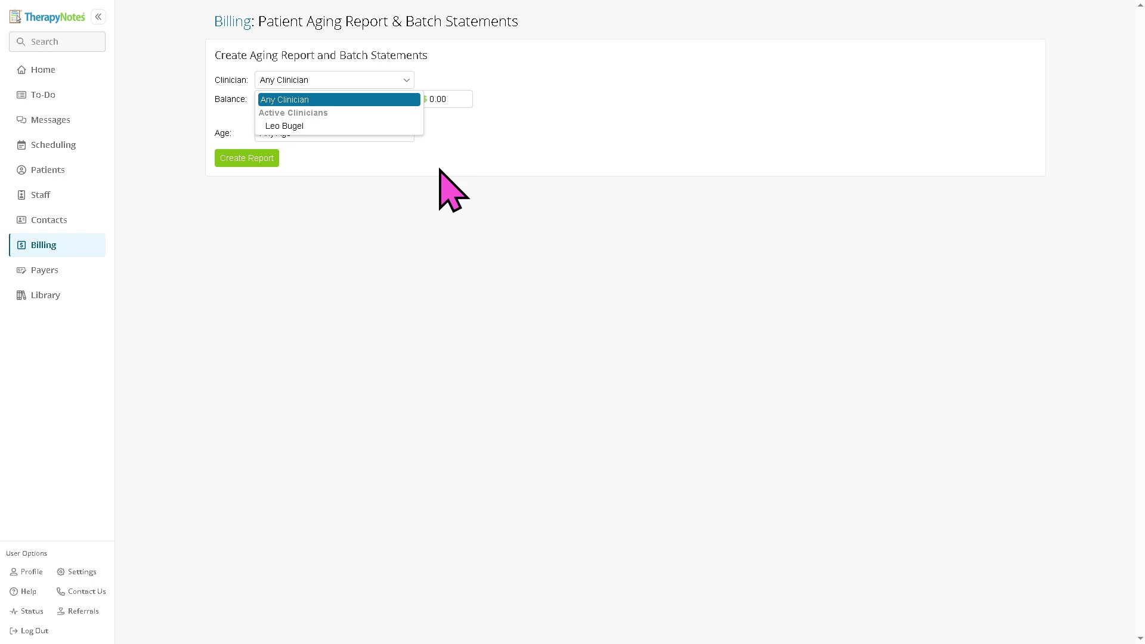
click(386, 98)
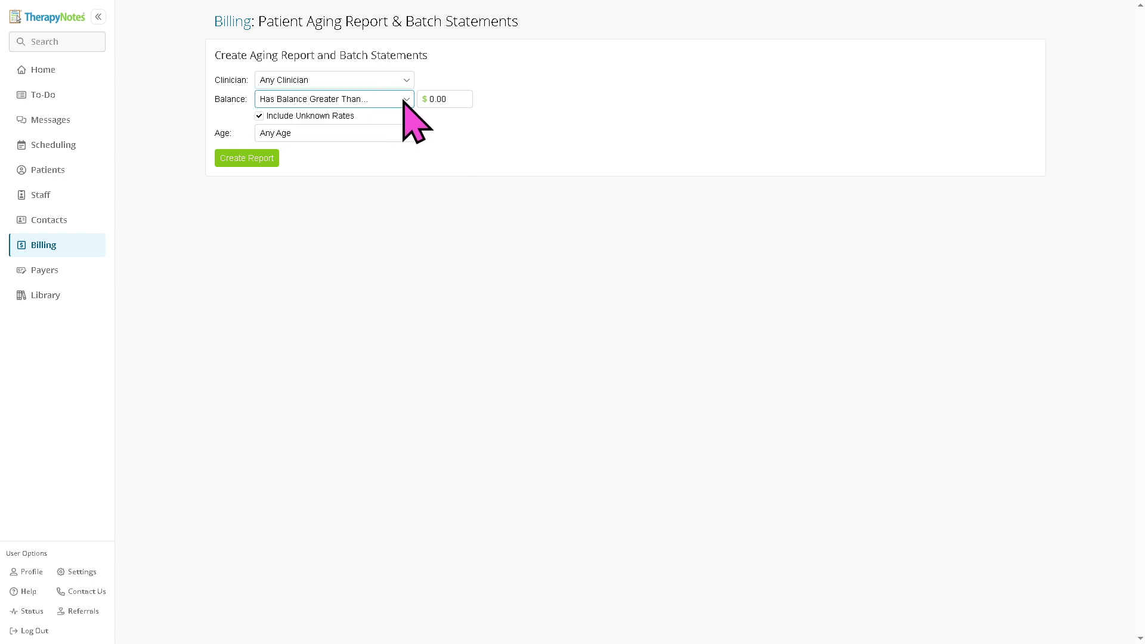
click(404, 100)
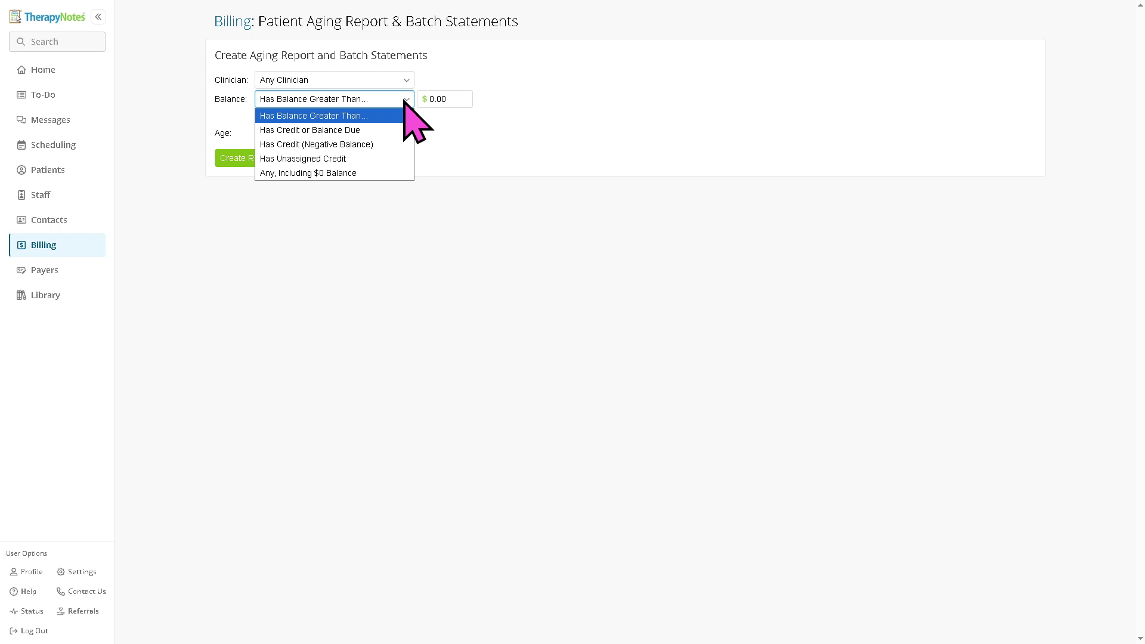
click(525, 206)
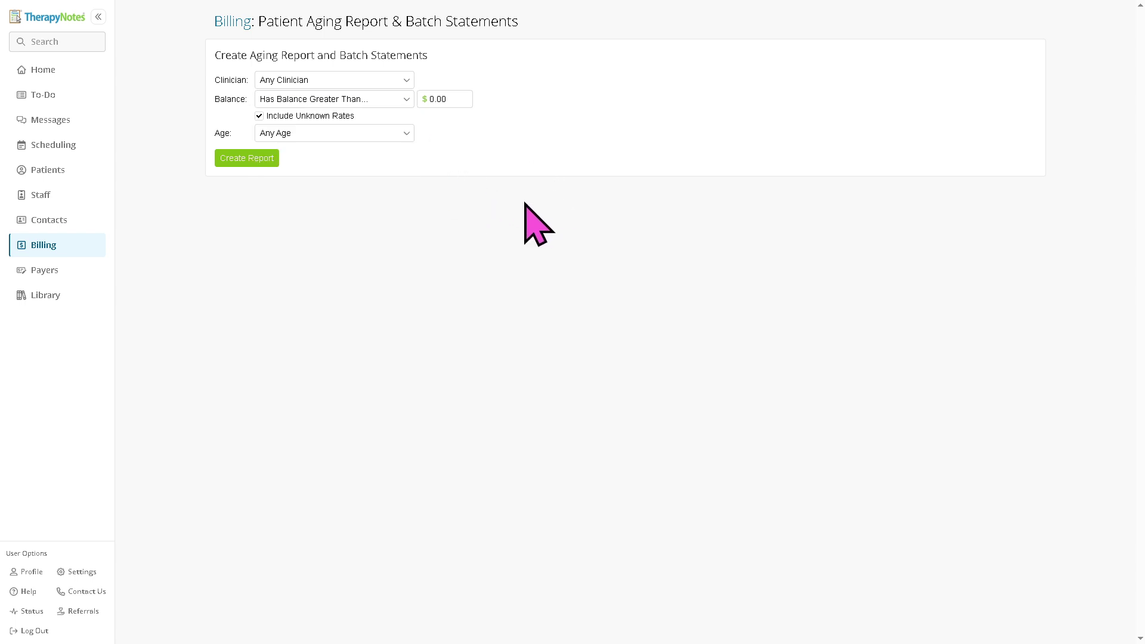
click(368, 136)
click(529, 174)
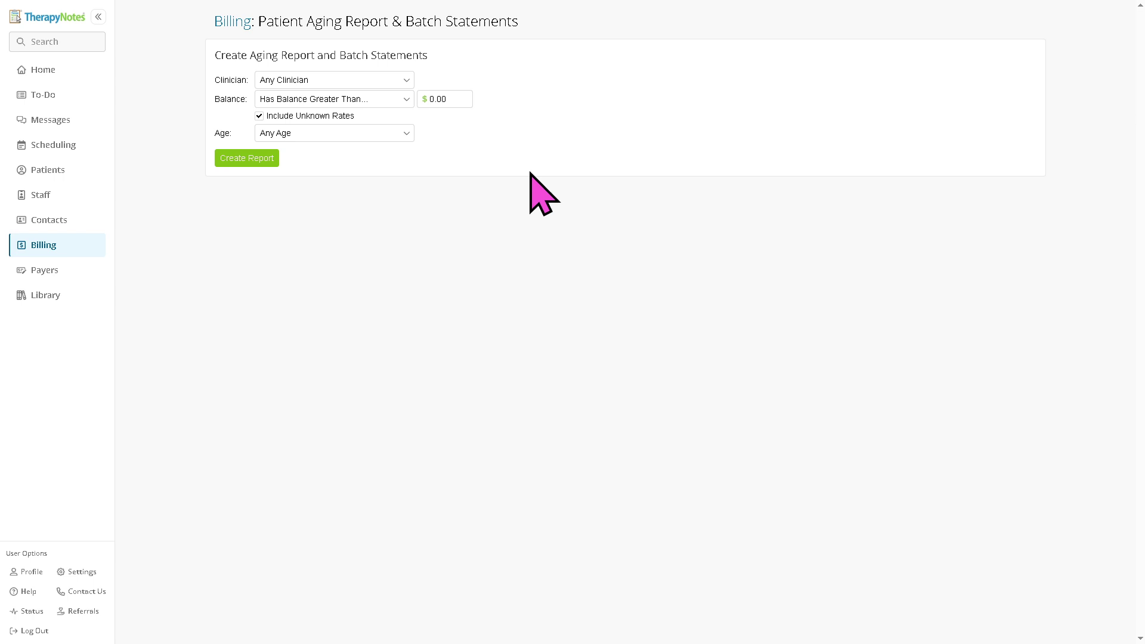
click(253, 158)
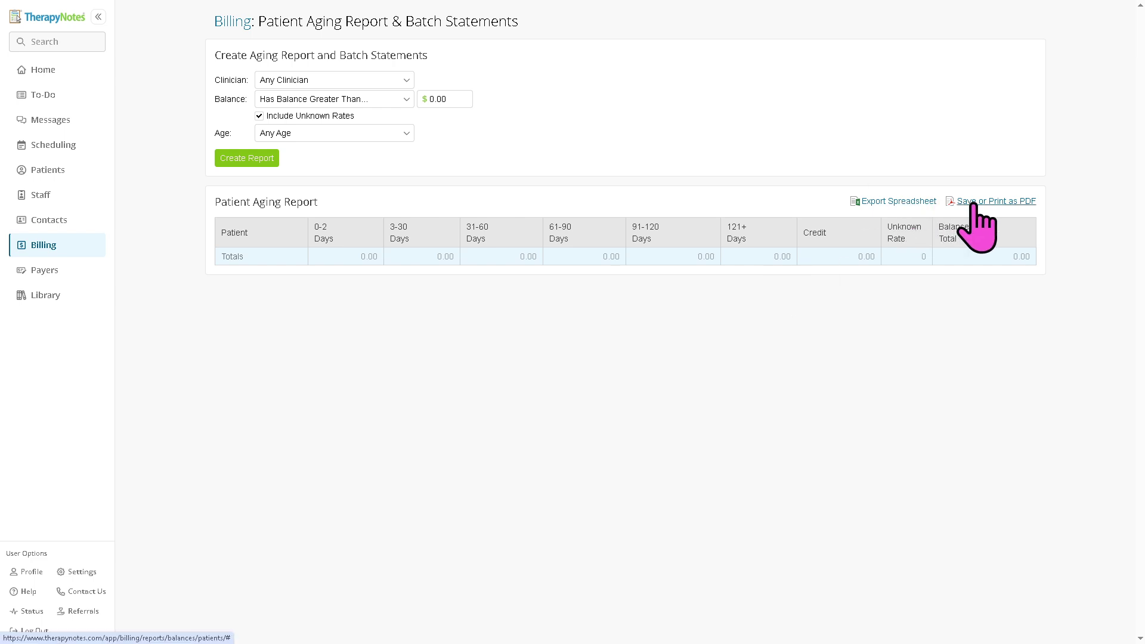
Show Submit Primary Claims with Status All Open Items and the Payer and Clinician filters cleared
click(221, 24)
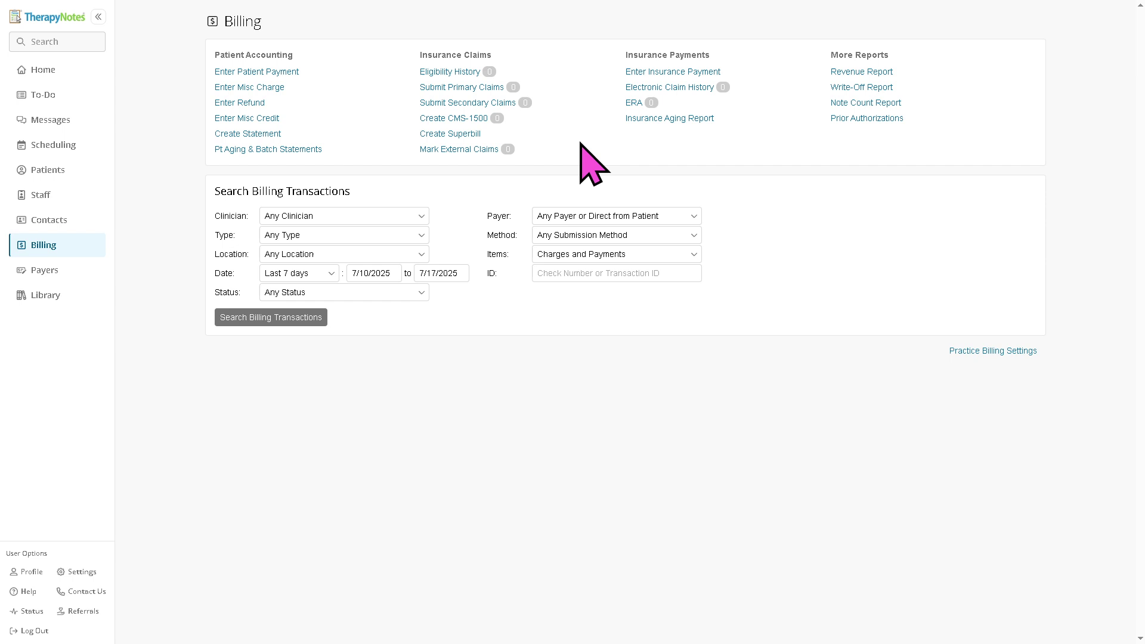
click(490, 87)
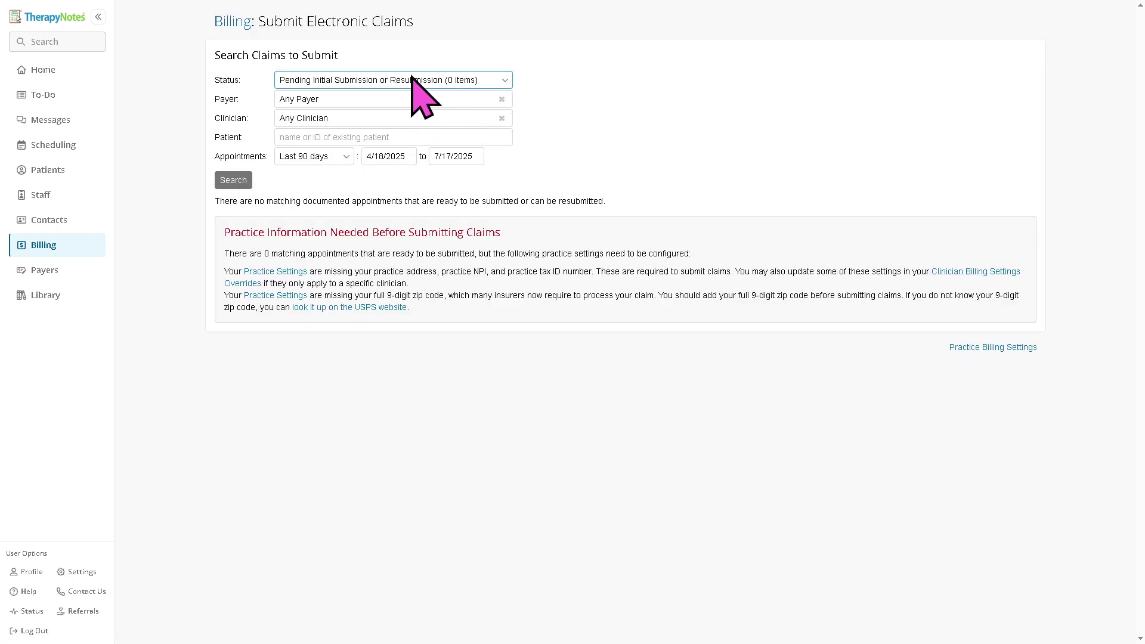
click(416, 79)
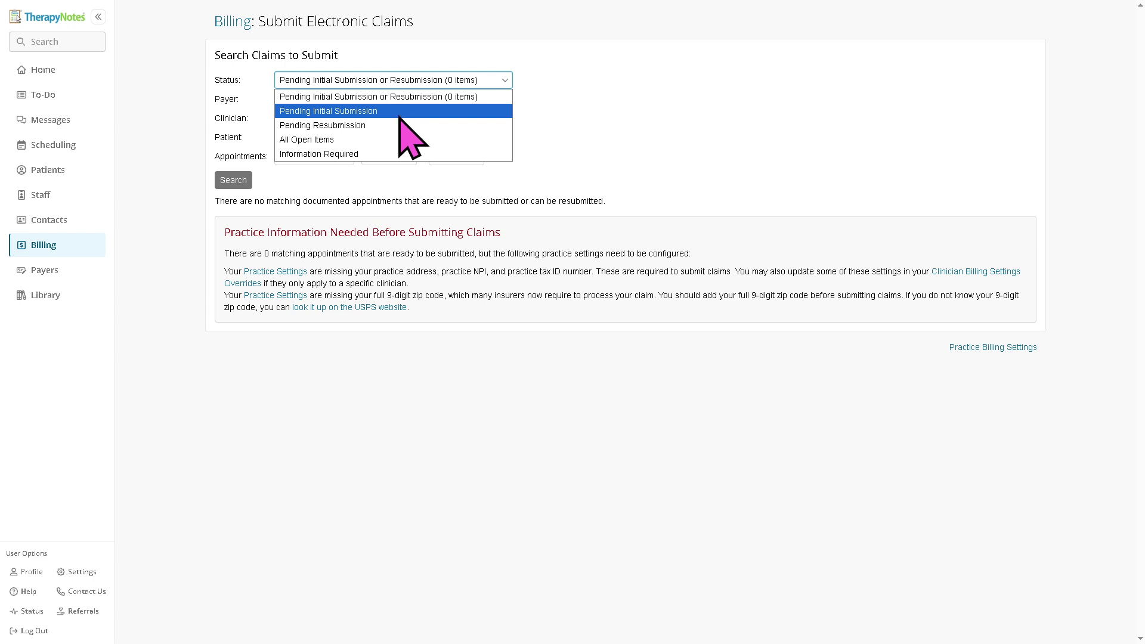
click(375, 141)
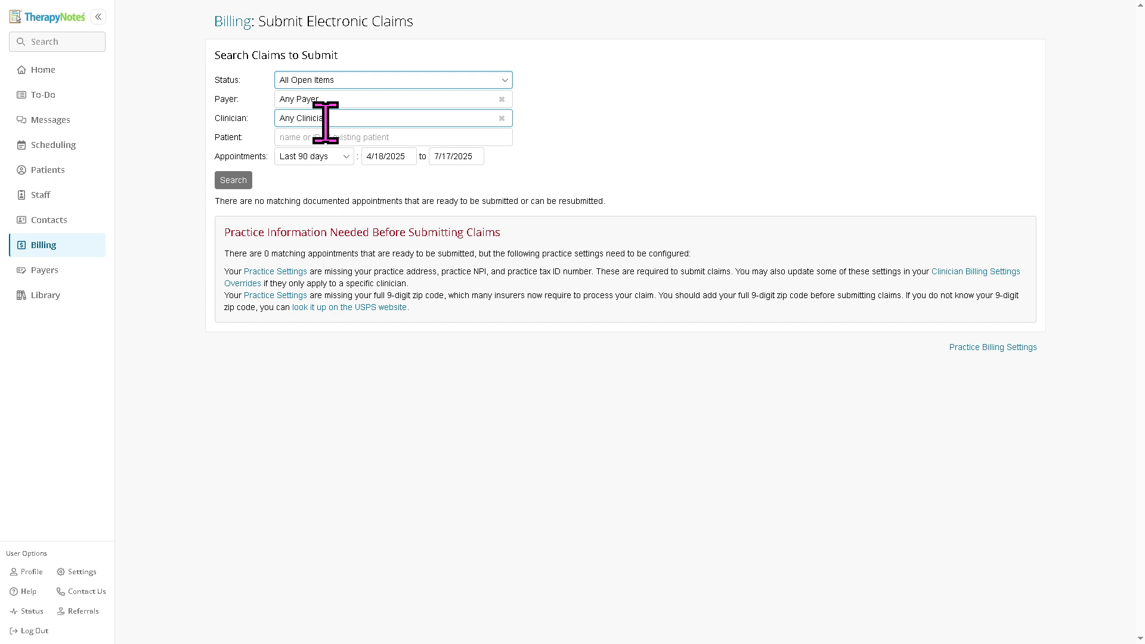
click(348, 97)
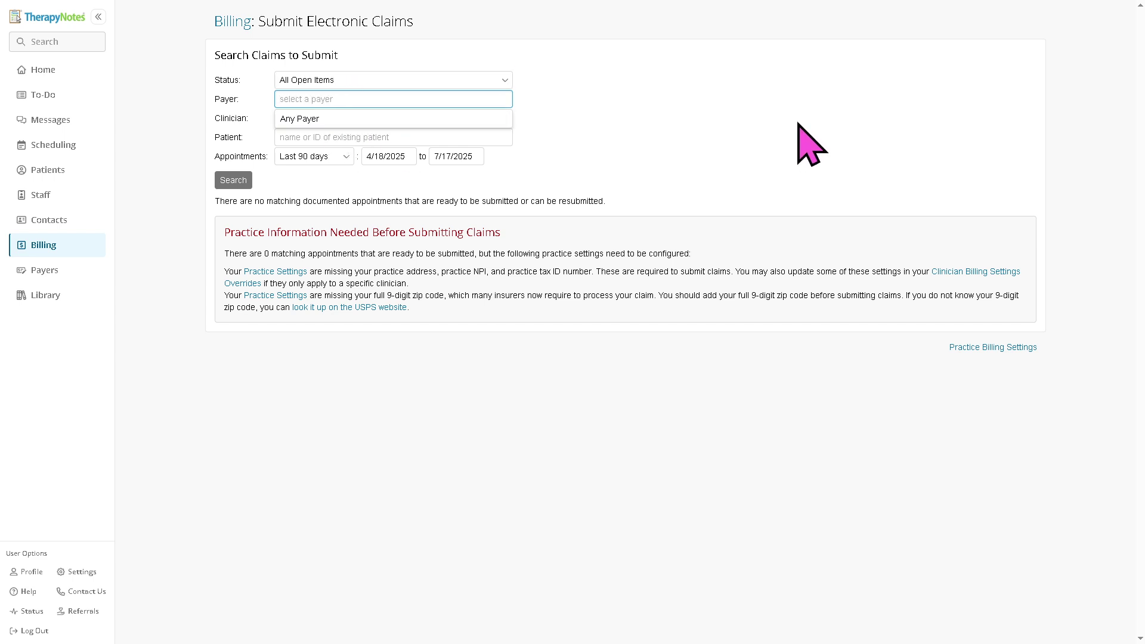
click(390, 116)
click(390, 113)
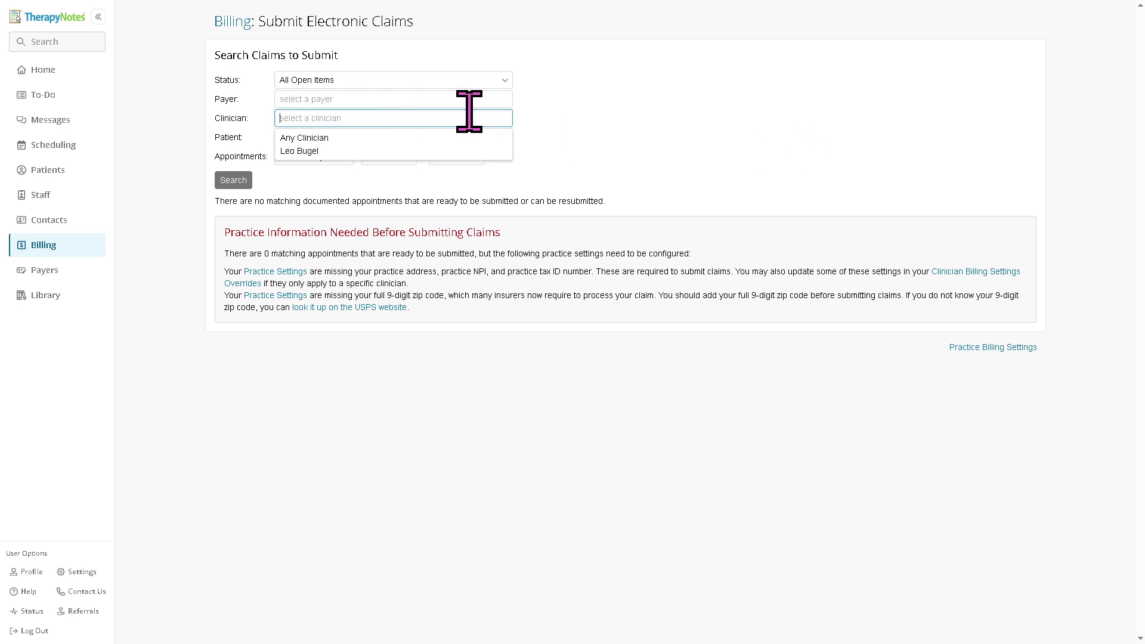
click(624, 125)
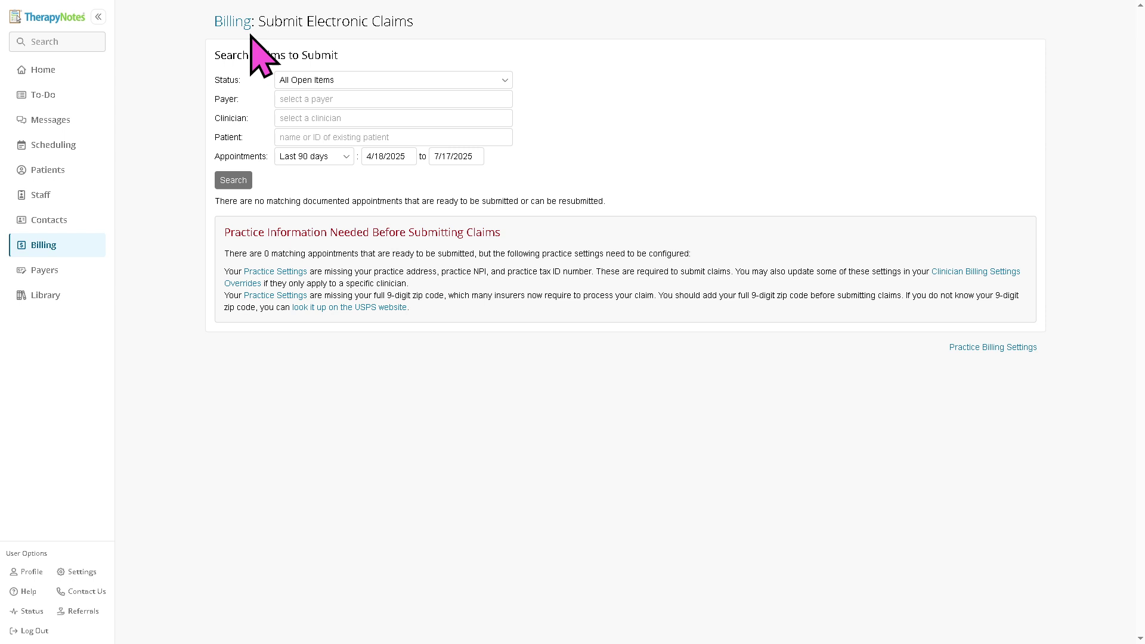
Run the Create CMS-1500 search for Pending Submission charges from 4/18/2025 to 7/17/2025
click(229, 24)
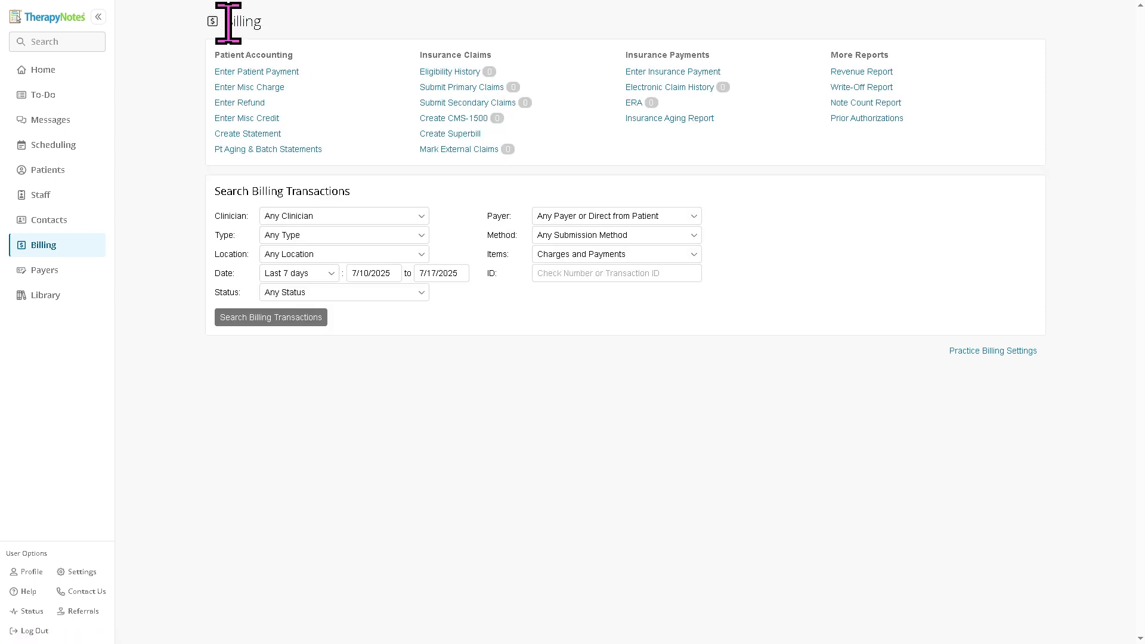
click(464, 118)
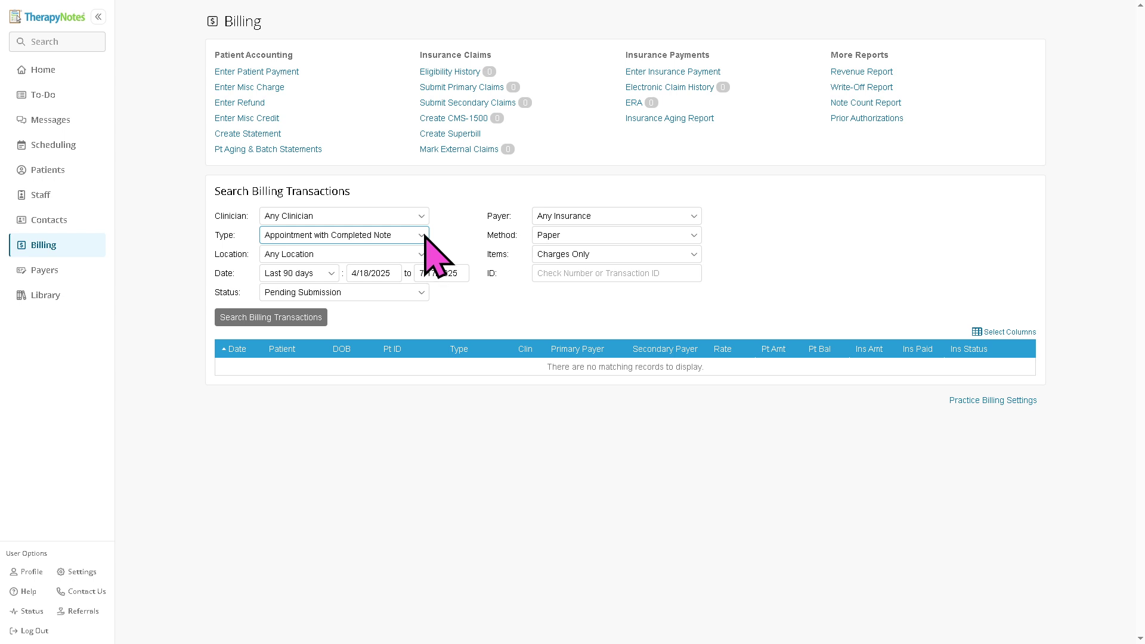
Save a new patient named first 'How to', middle 'Use', last 'THERAPYNOTES'
click(62, 171)
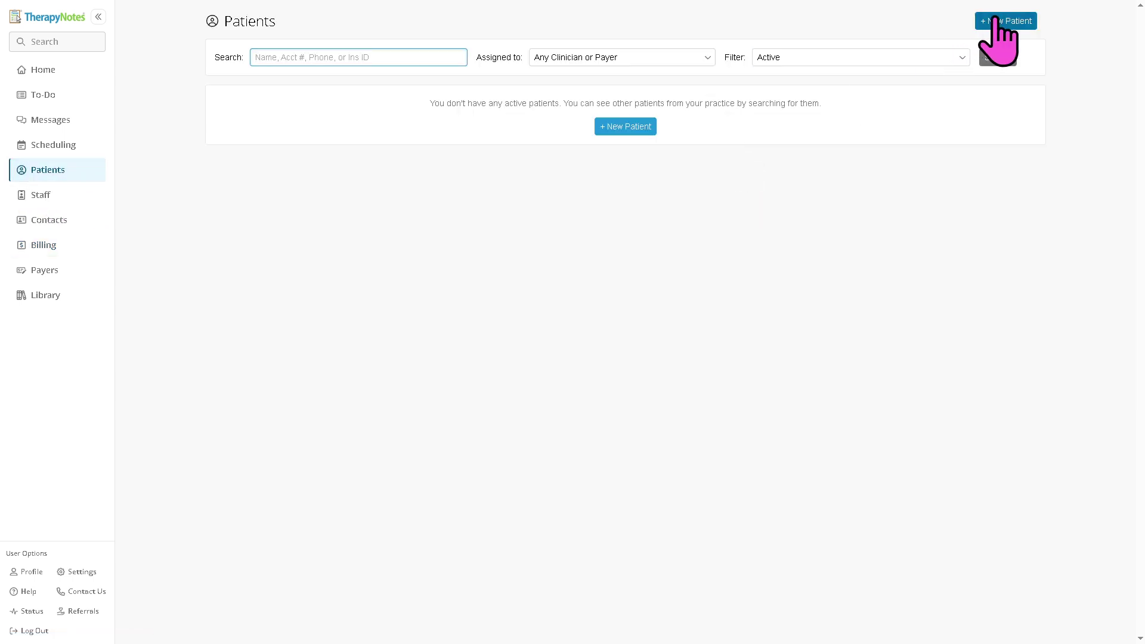
click(1005, 21)
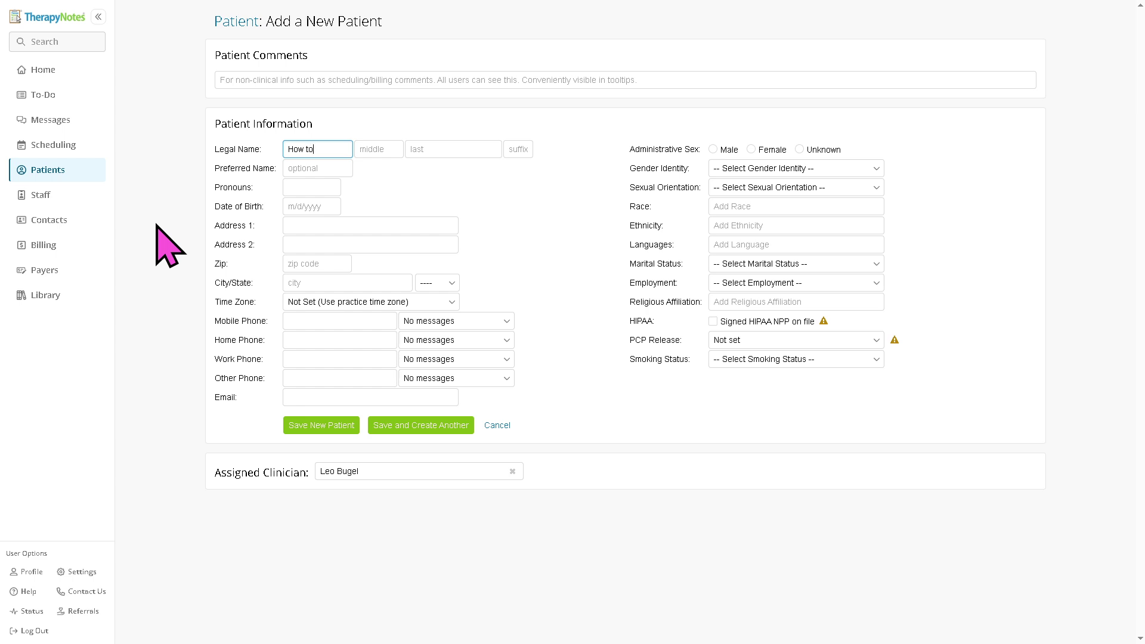
key(Tab)
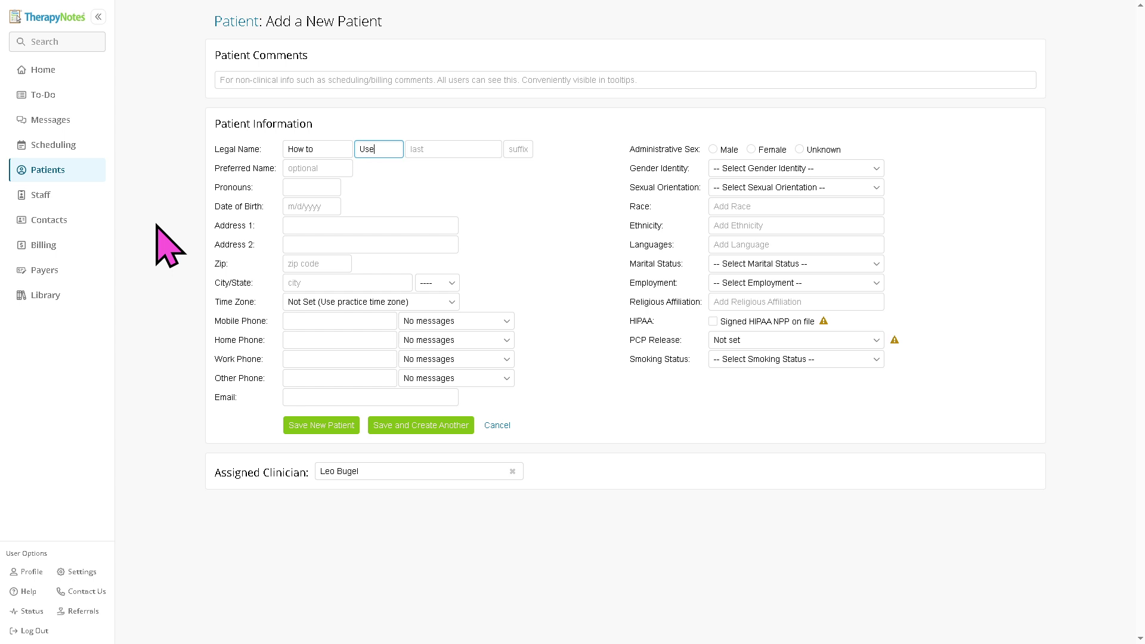
key(Tab)
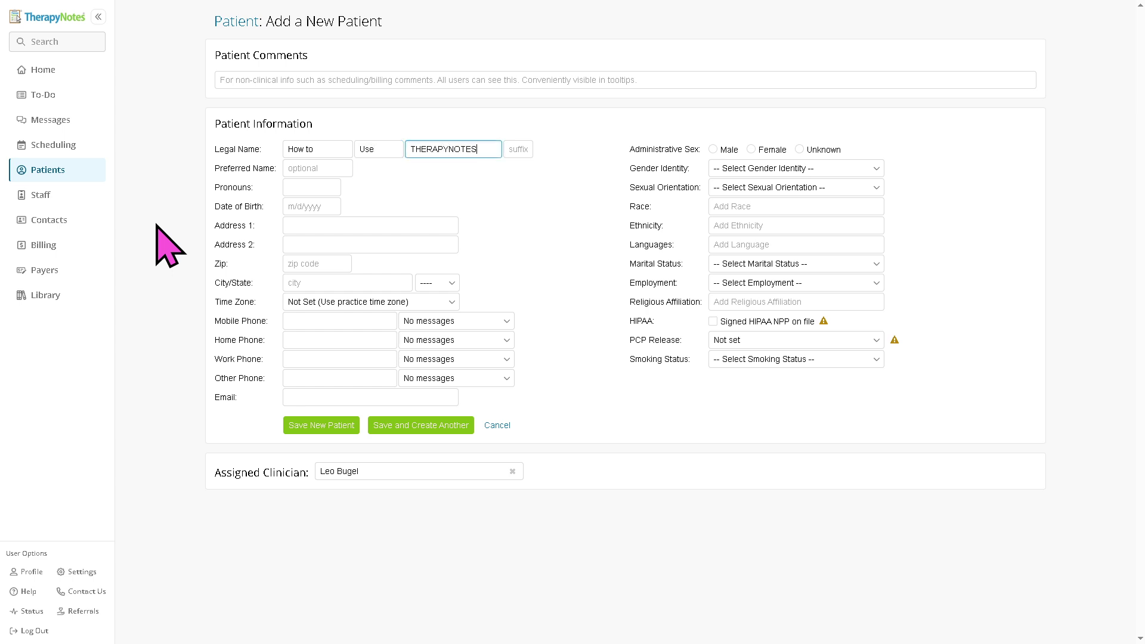
key(ctrl+a)
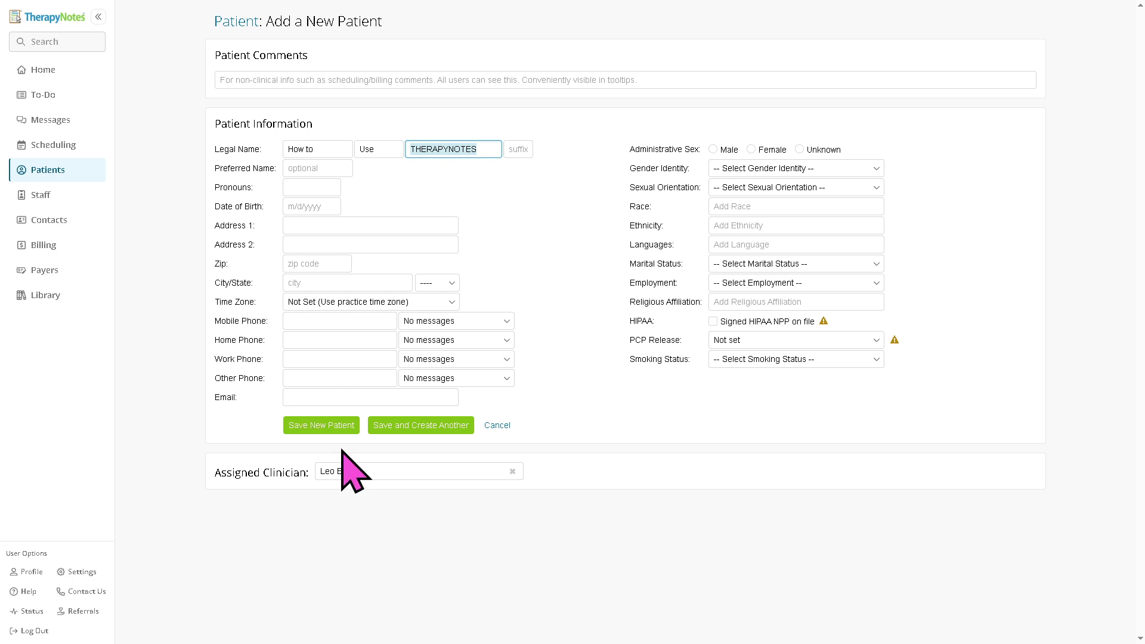
click(416, 531)
click(335, 427)
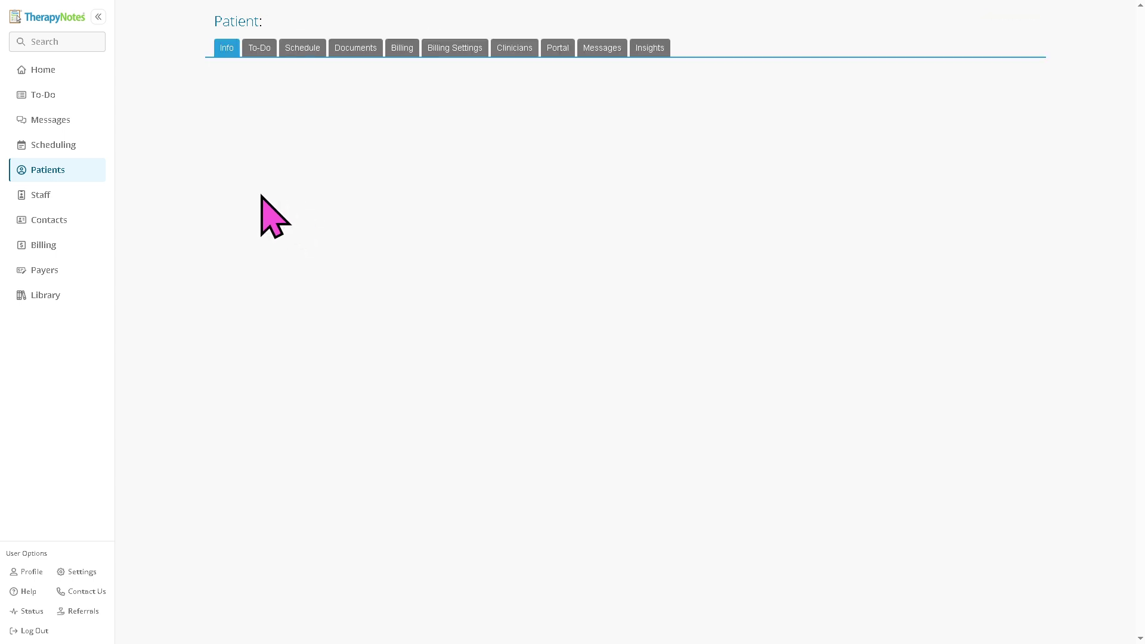
Start a new patient payment in Billing for the How to Use THERAPYNOTES patient
click(46, 246)
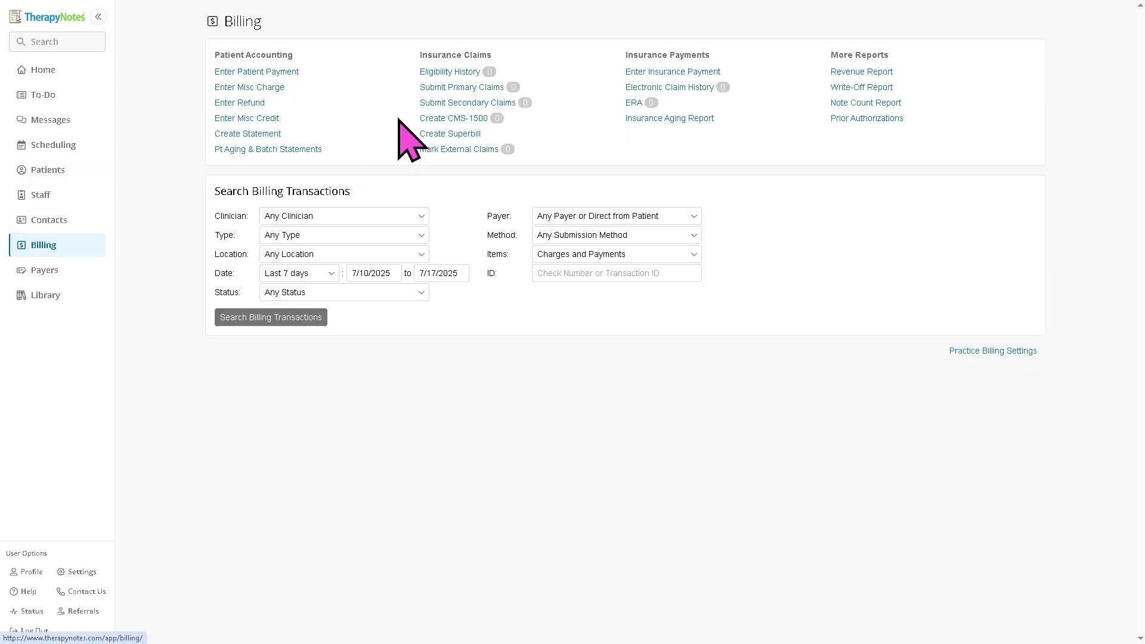
click(287, 72)
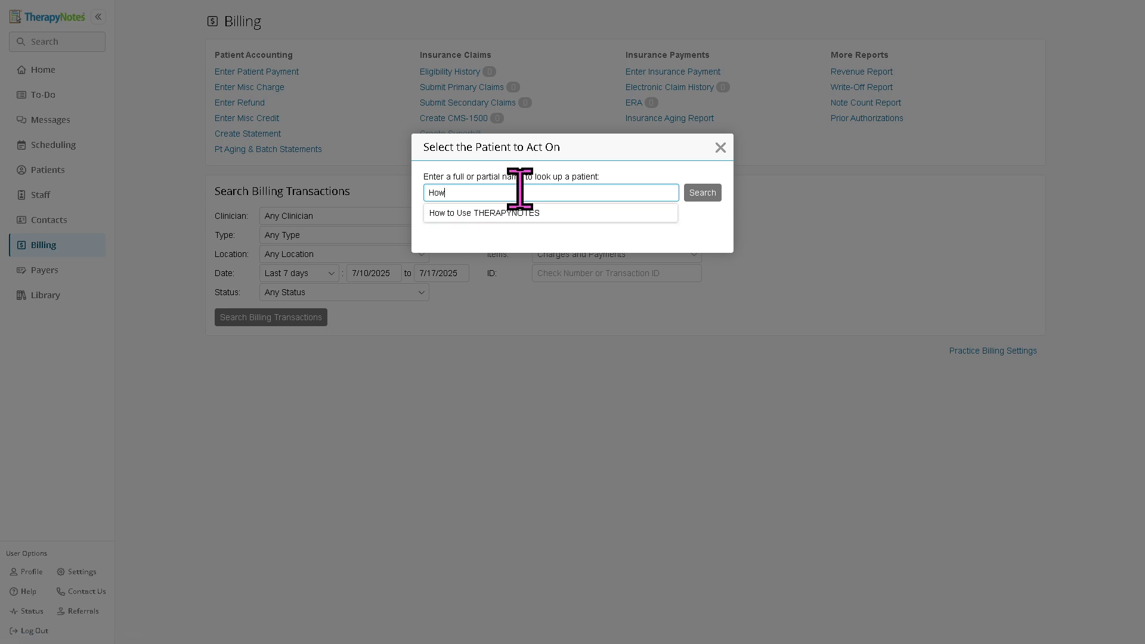
click(496, 215)
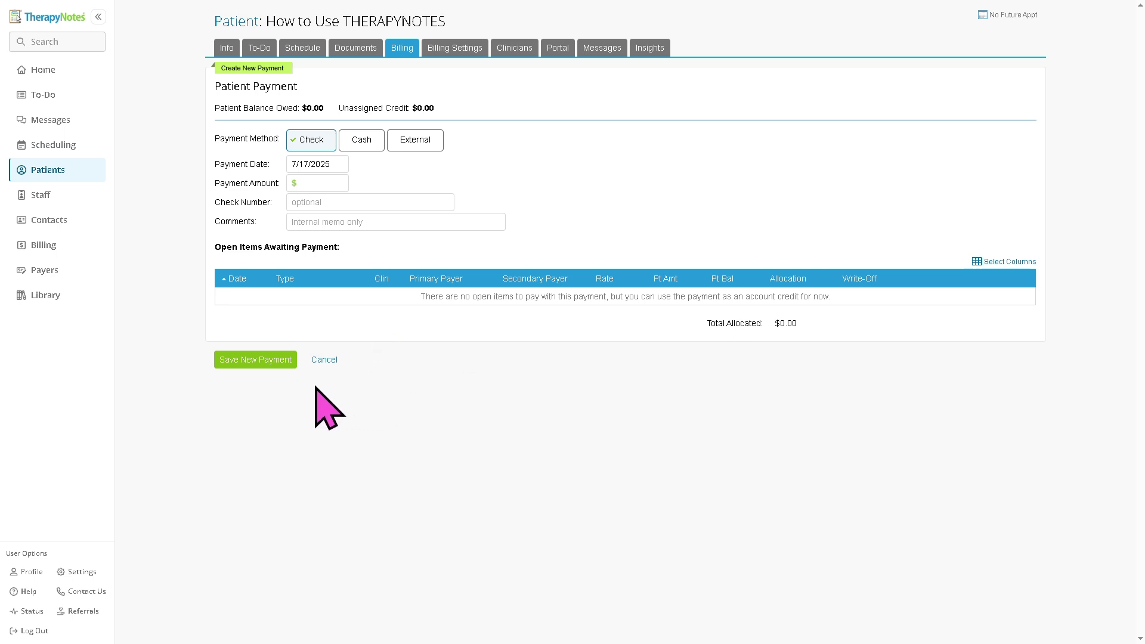
Fill in amount 69.00, comment 'How to use THERAPYNOTES', and payment method External
click(349, 222)
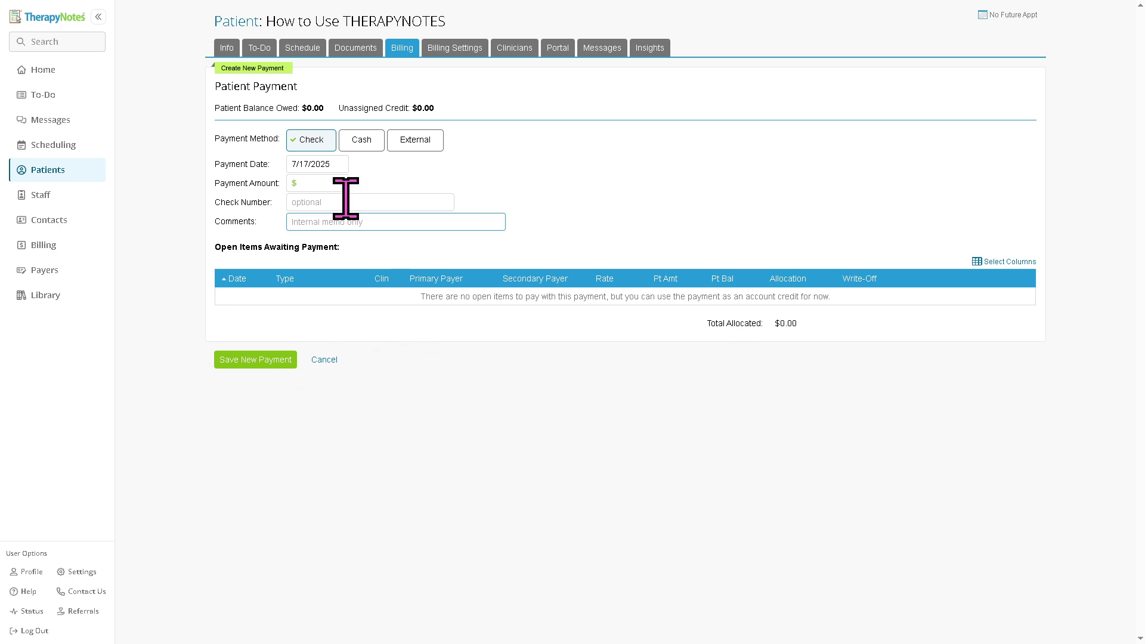
click(311, 146)
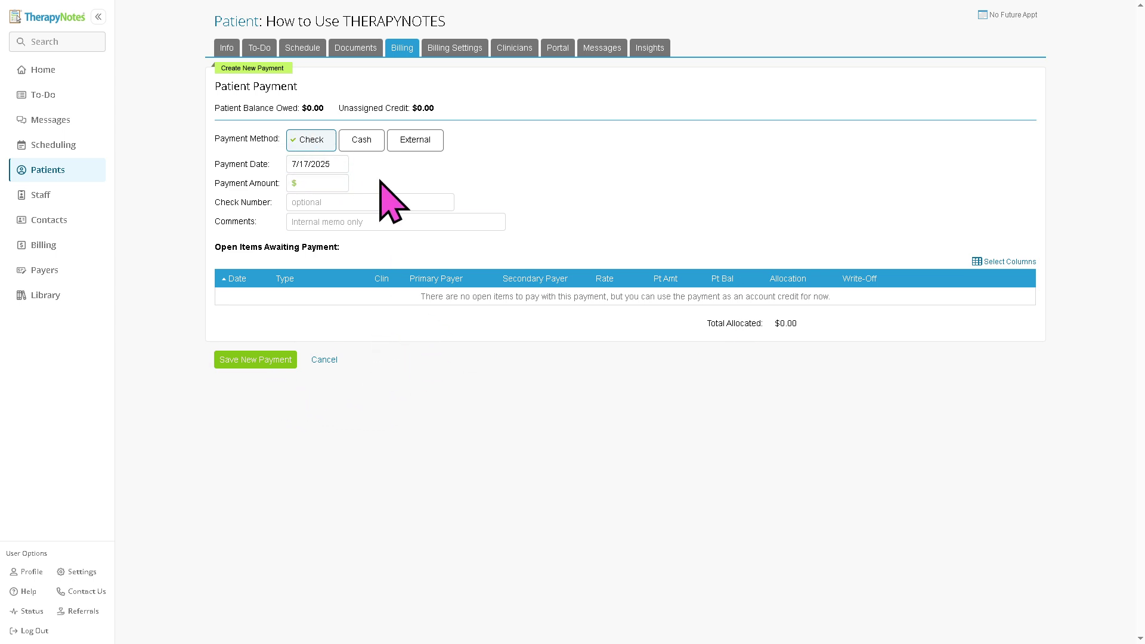
click(332, 182)
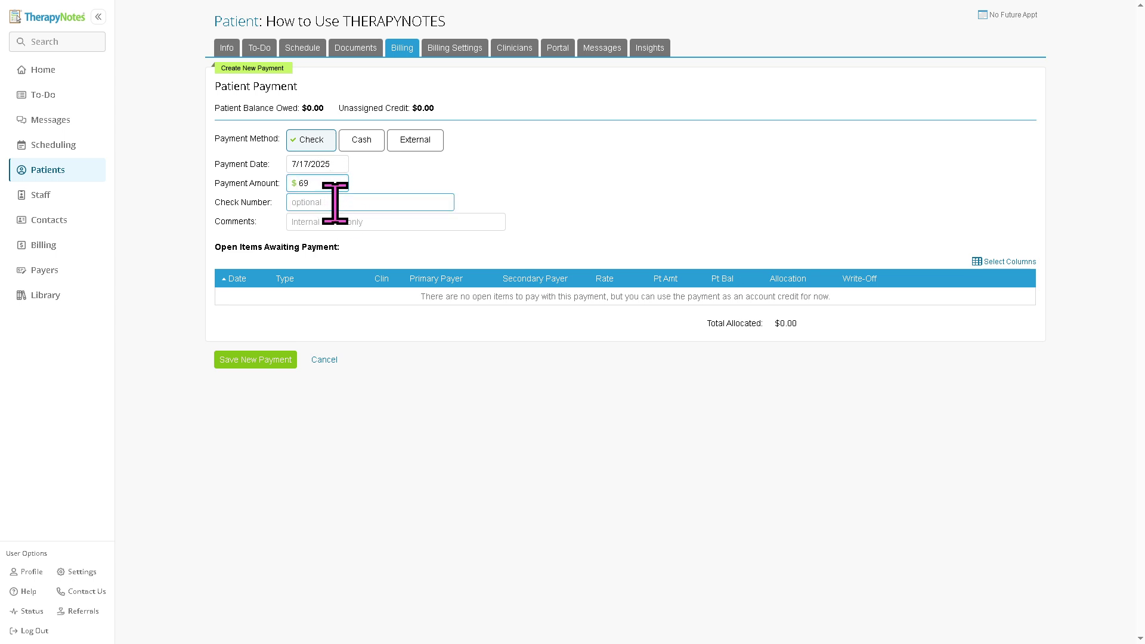
click(334, 224)
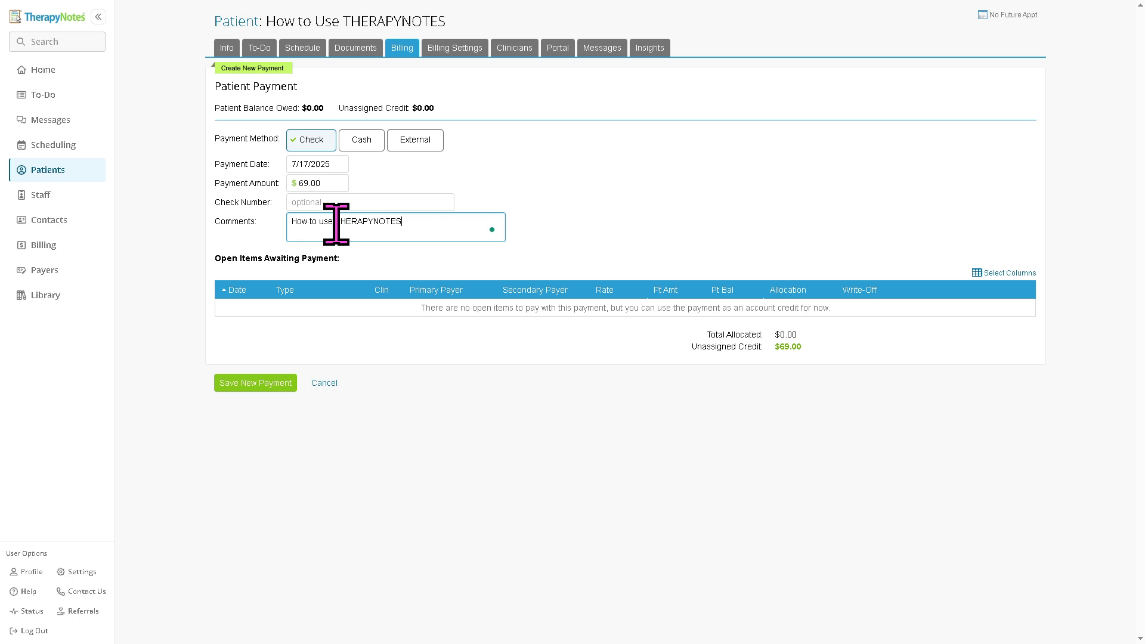
triple_click(336, 224)
click(362, 146)
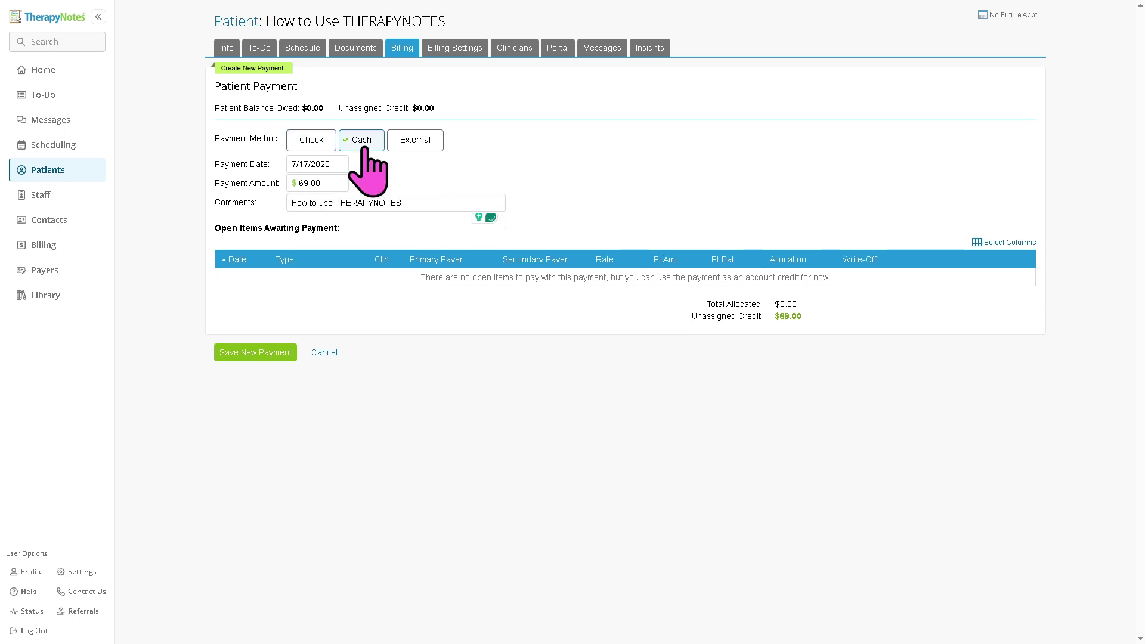
click(412, 142)
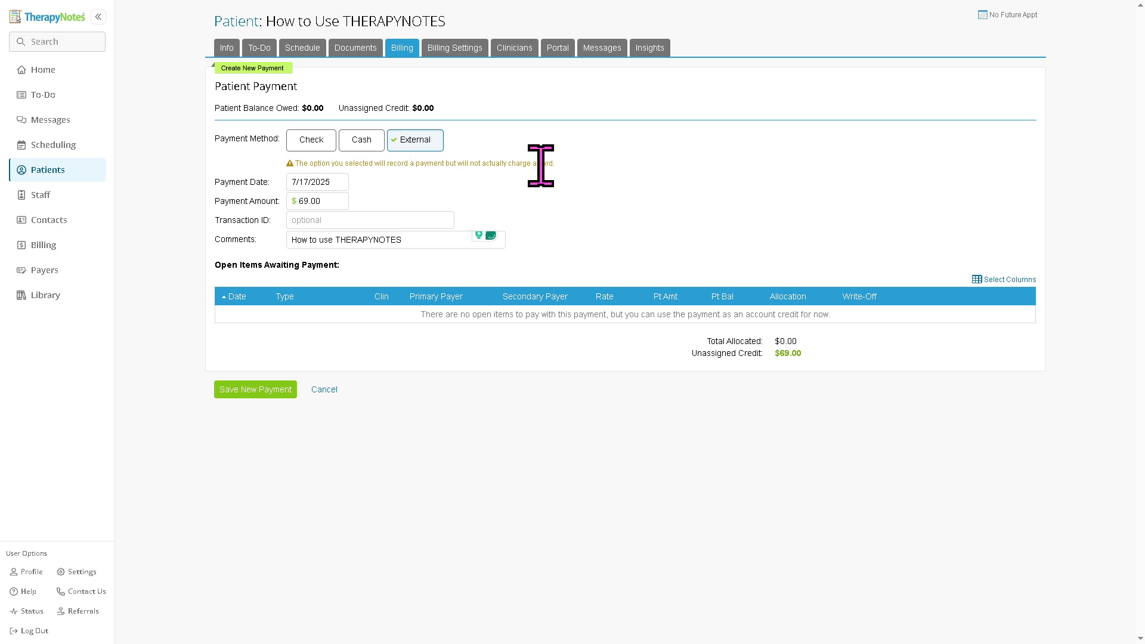
Discard the unsaved payment and save 'How to use THERAPYNOTES' as the Billing Settings comment
click(456, 49)
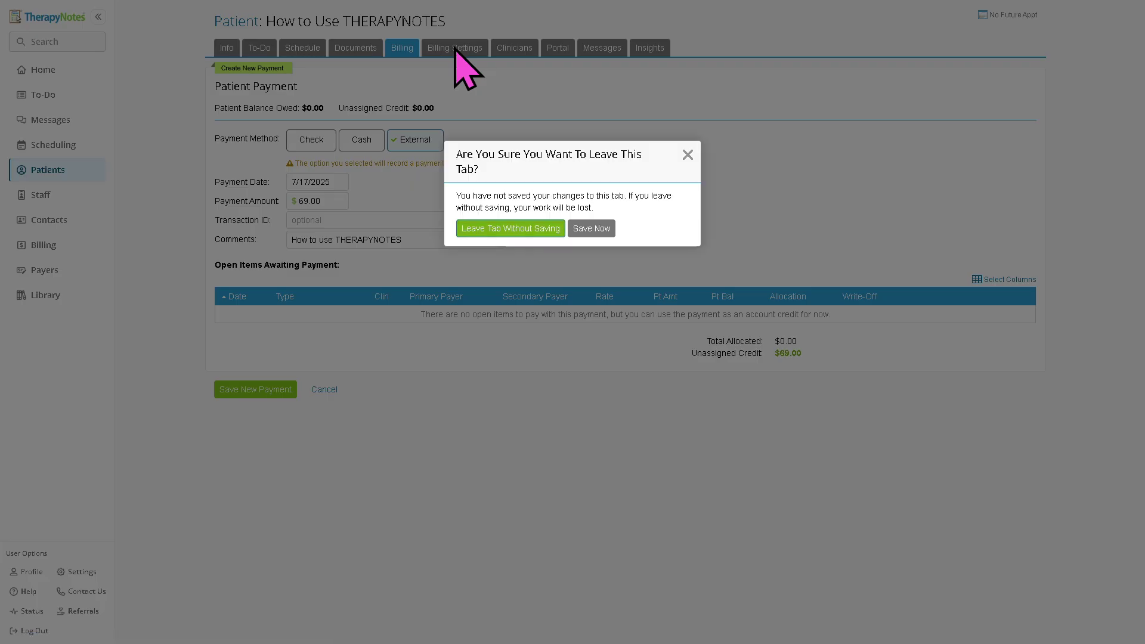
click(547, 232)
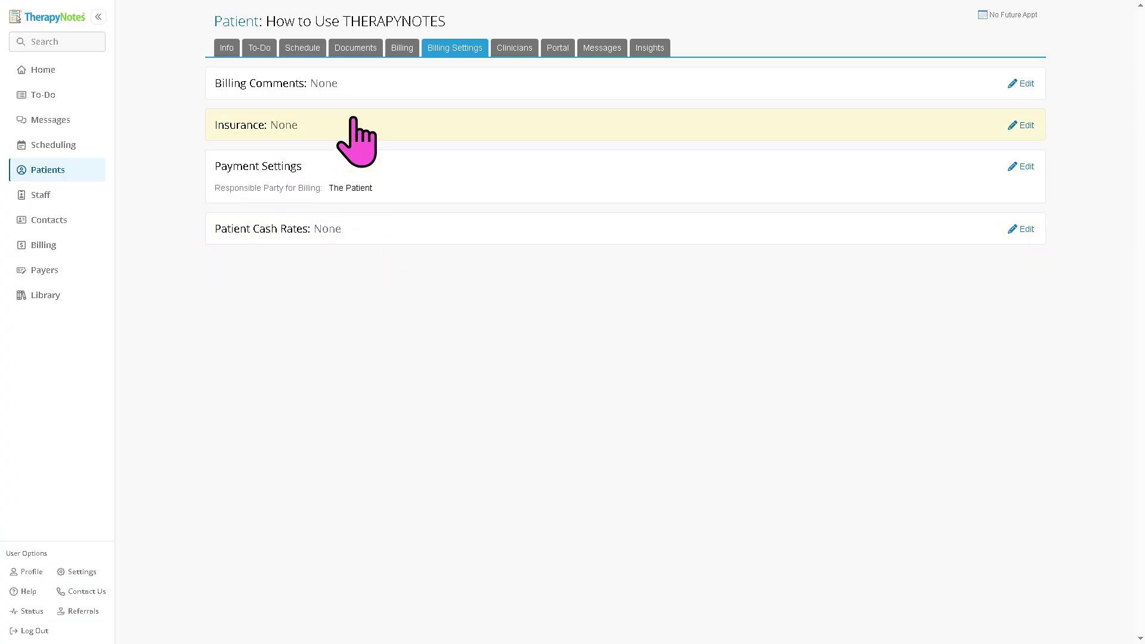
click(1031, 83)
text(How to use THERAPYNOTES)
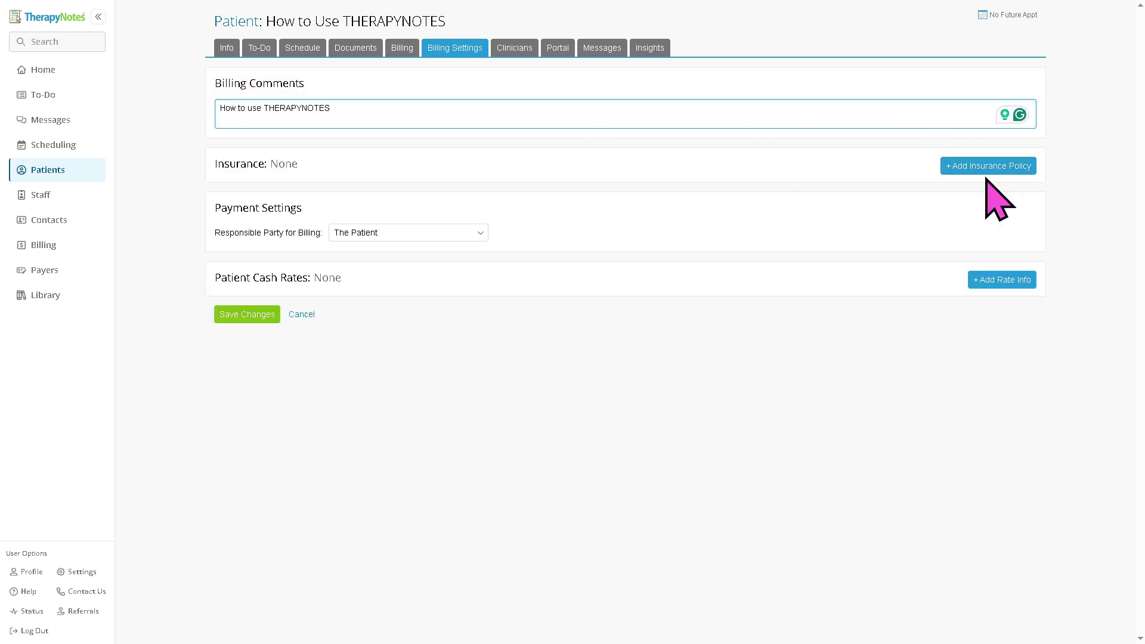
click(246, 315)
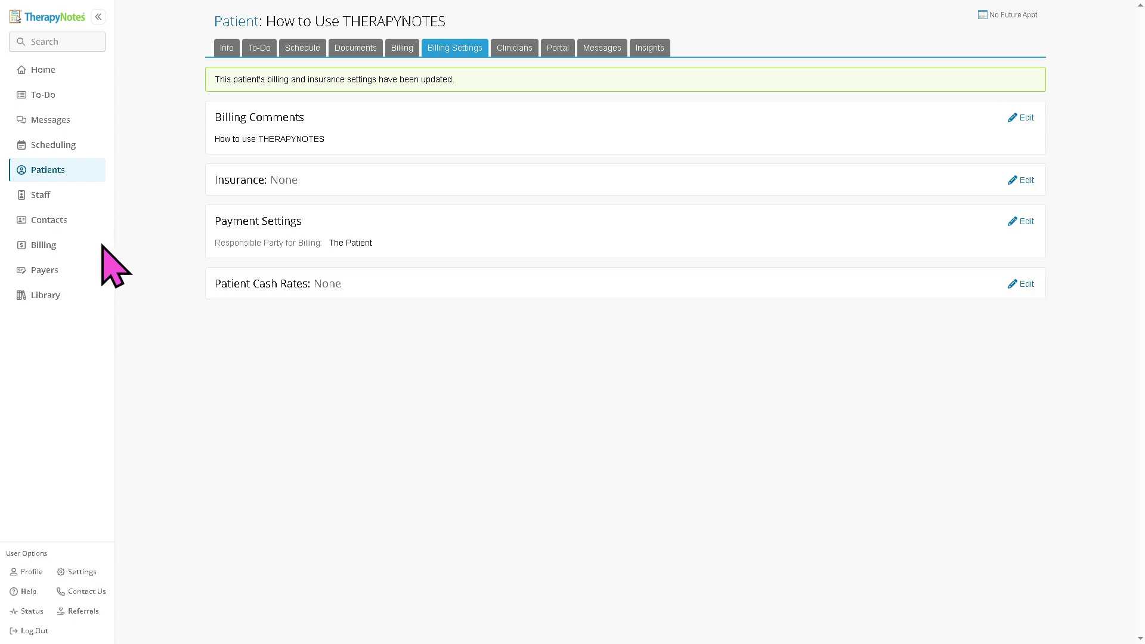
From the Billing overview, create a superbill for the 'How to Use THERAPYNOTES' patient, found by searching 'how'
click(44, 248)
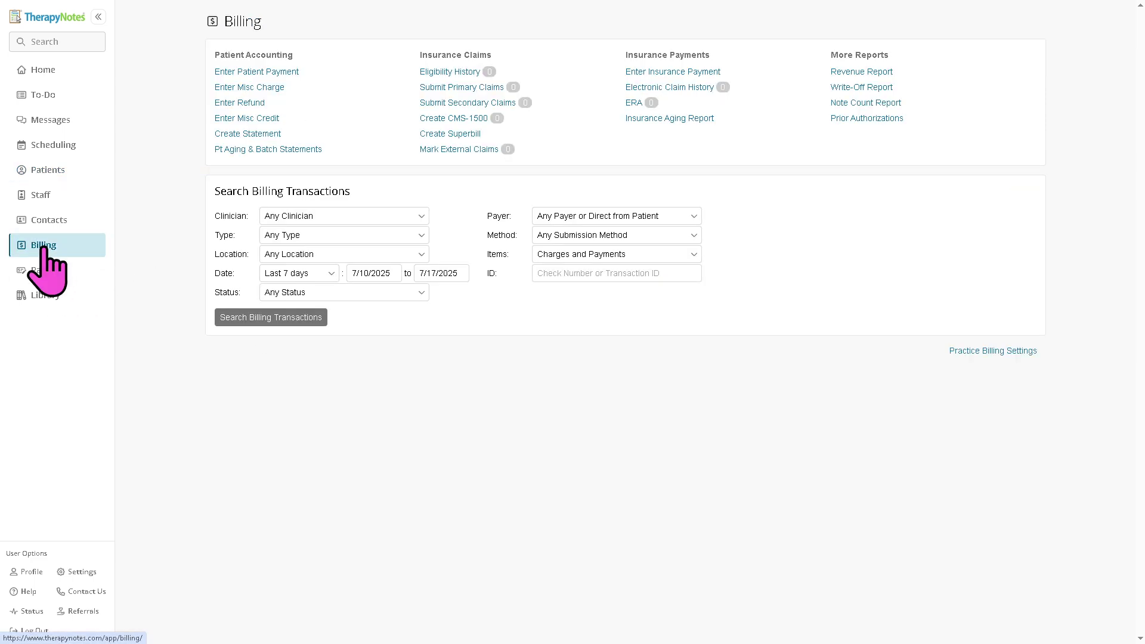
click(464, 136)
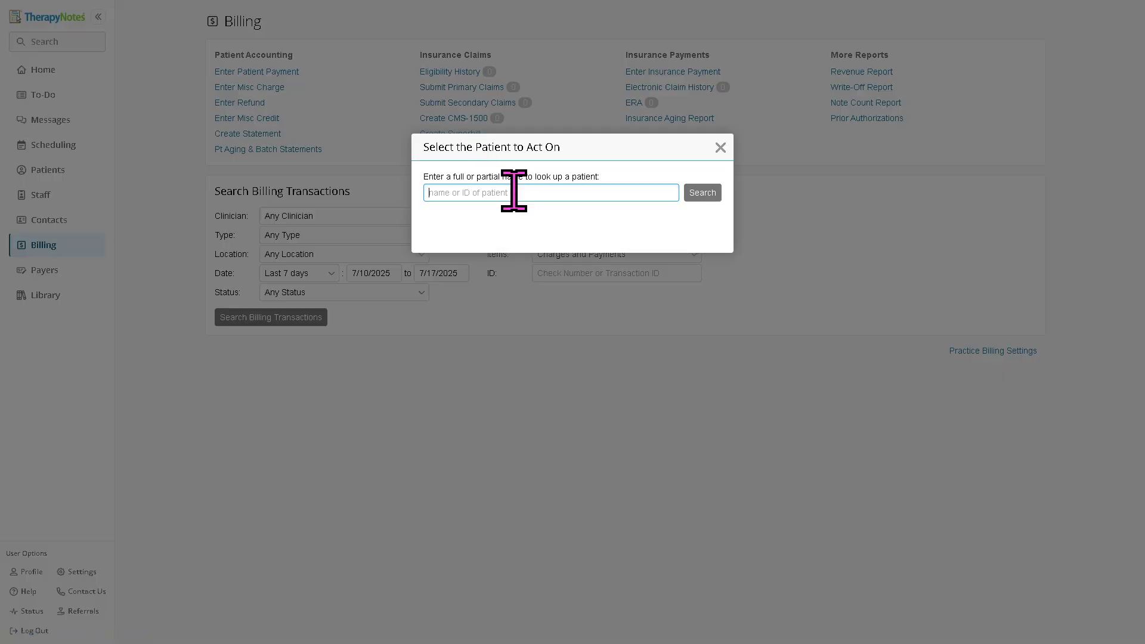
text(how)
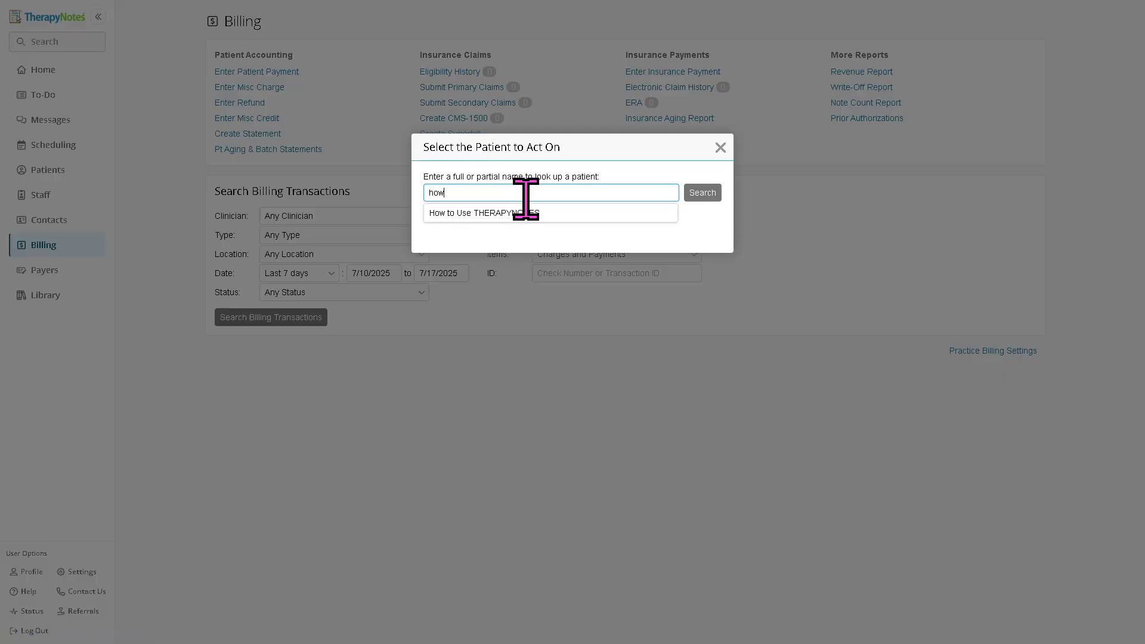
click(512, 214)
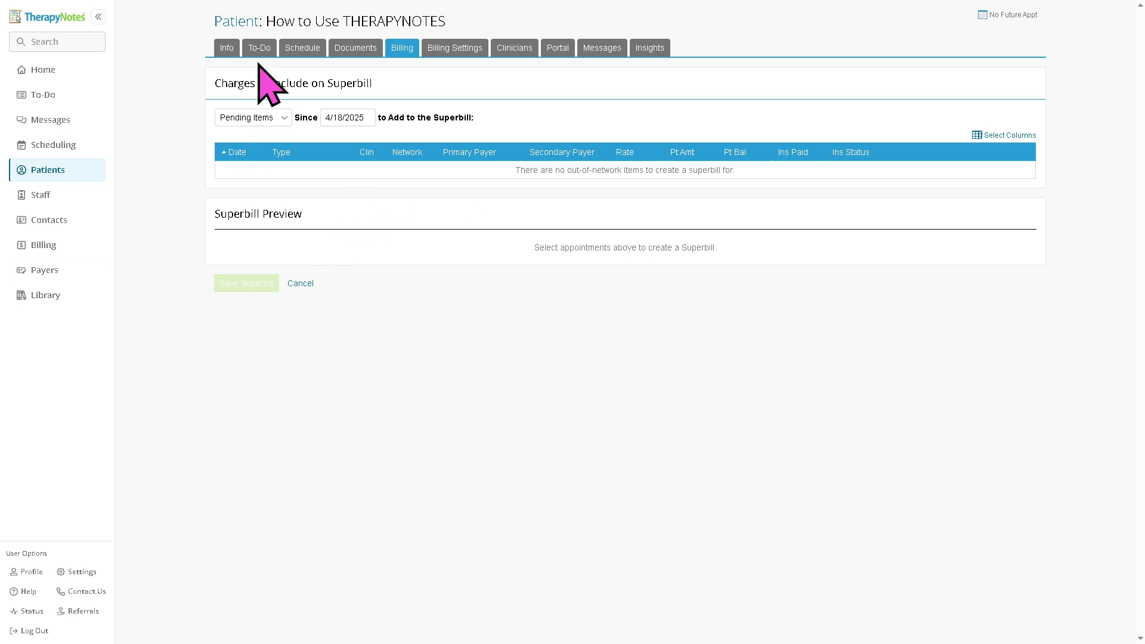
Look at insurance payment entry and Payer Settings, then go back to Billing without saving
click(50, 244)
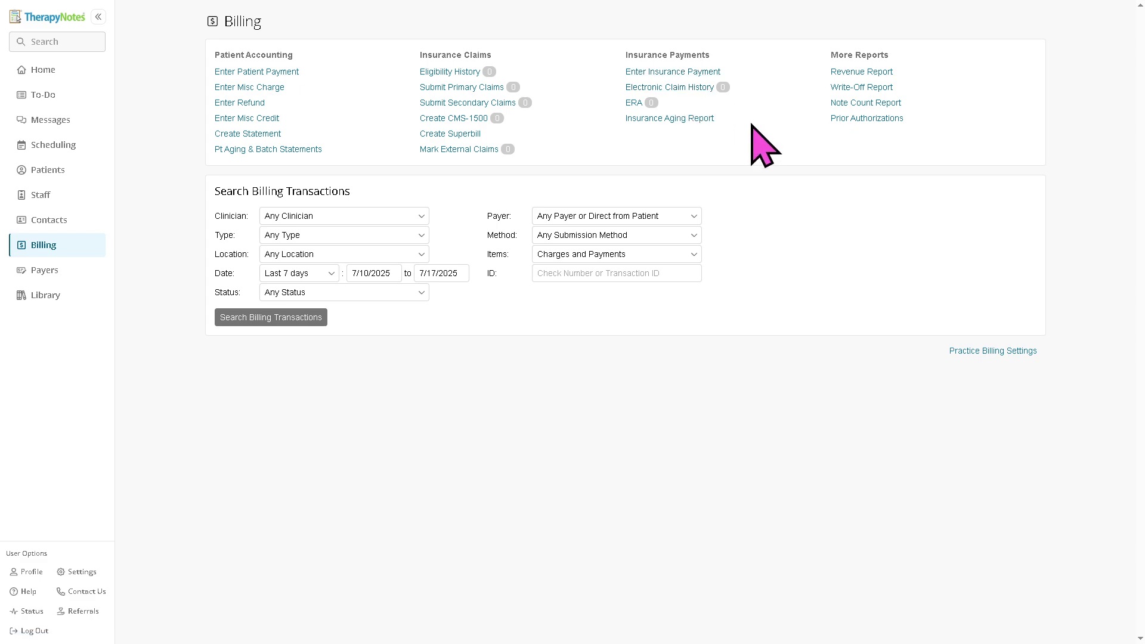
click(691, 72)
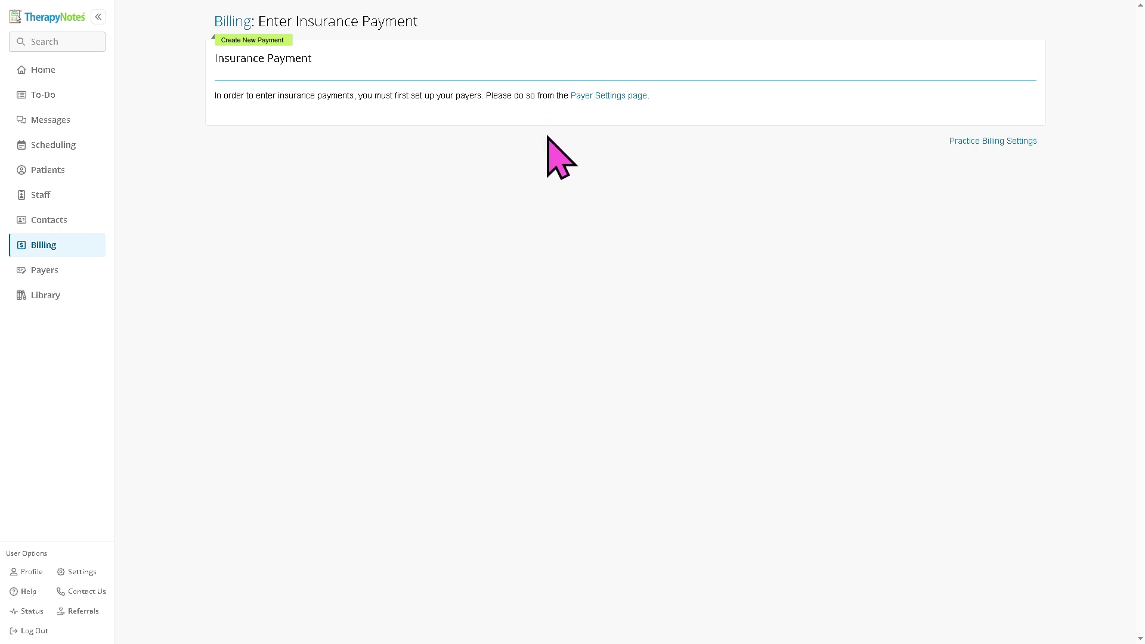
click(620, 96)
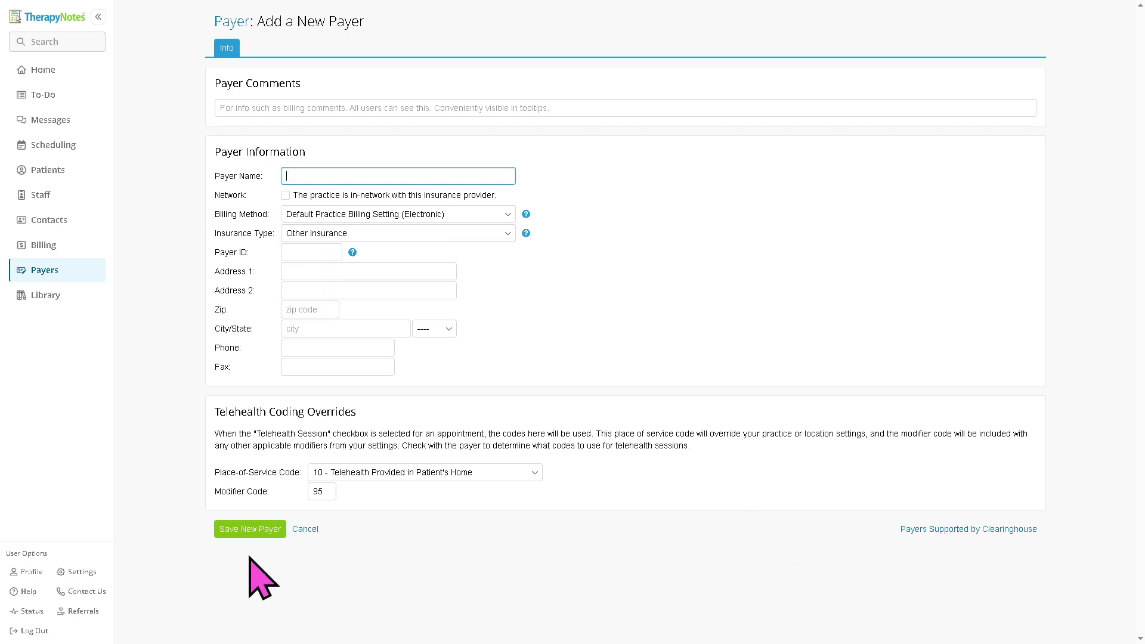
click(58, 247)
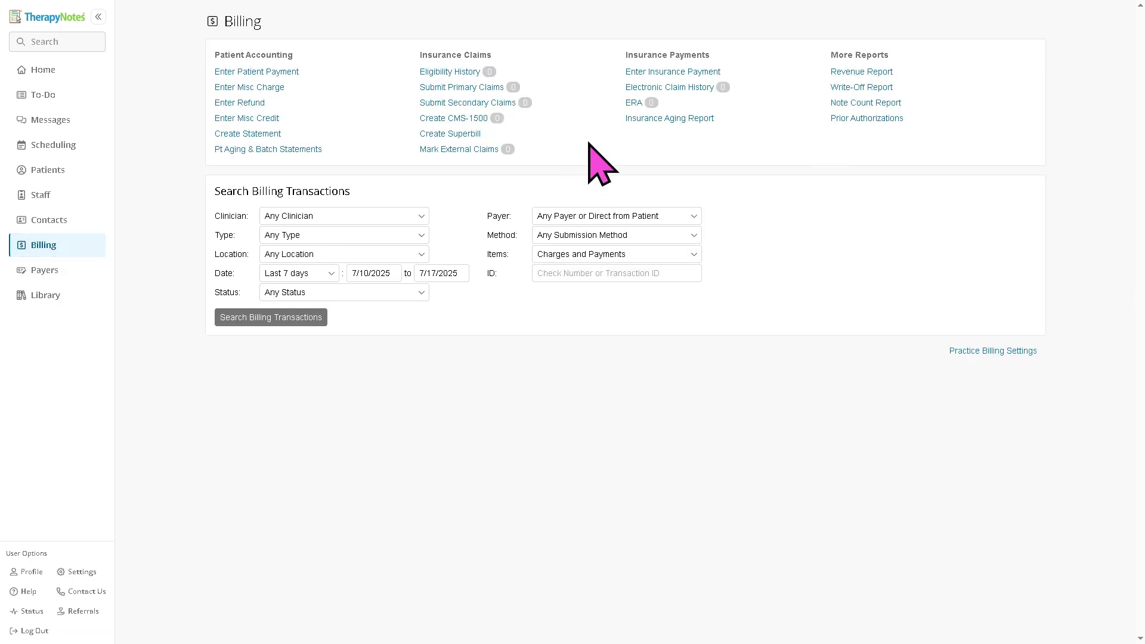
Open Mark External Claims under Insurance Claims on the Billing page
click(465, 155)
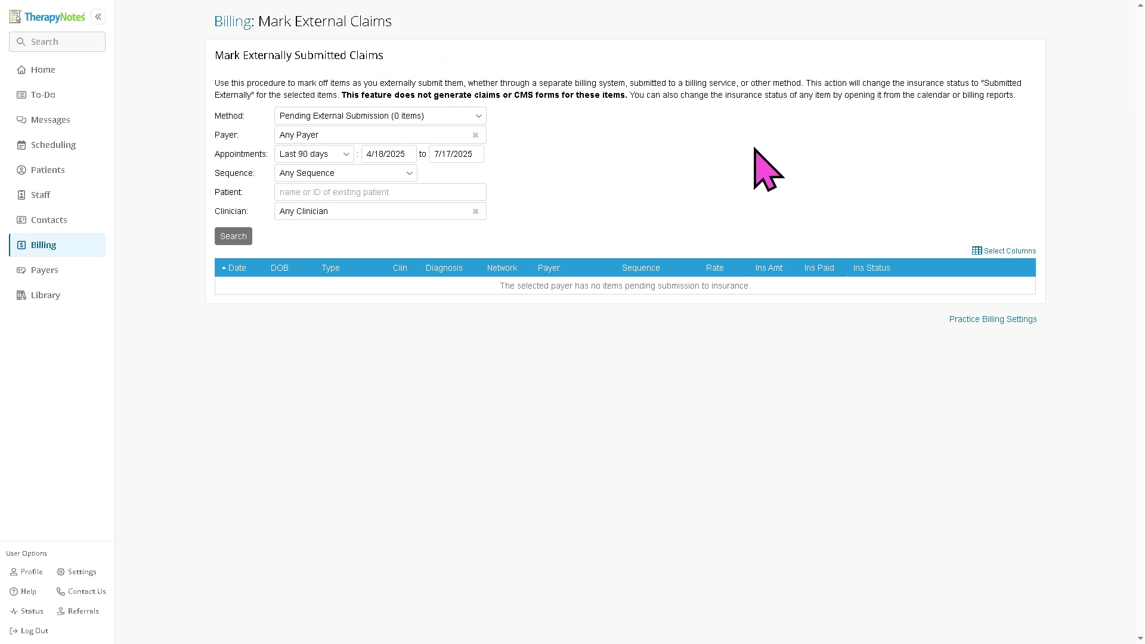
Return to the Billing overview from the sidebar
click(48, 245)
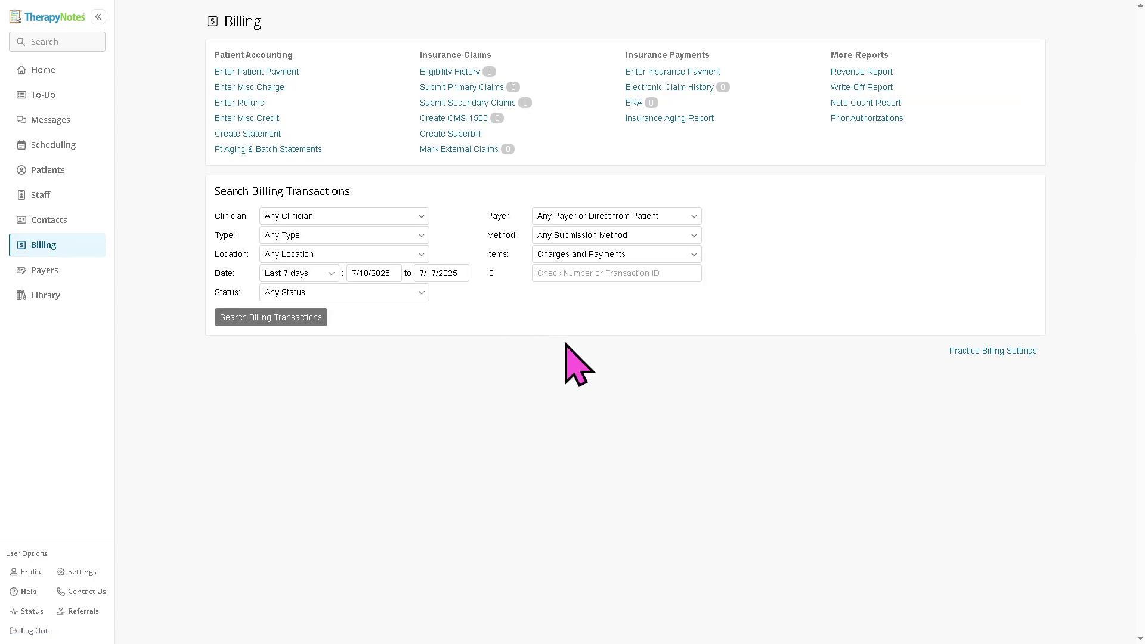